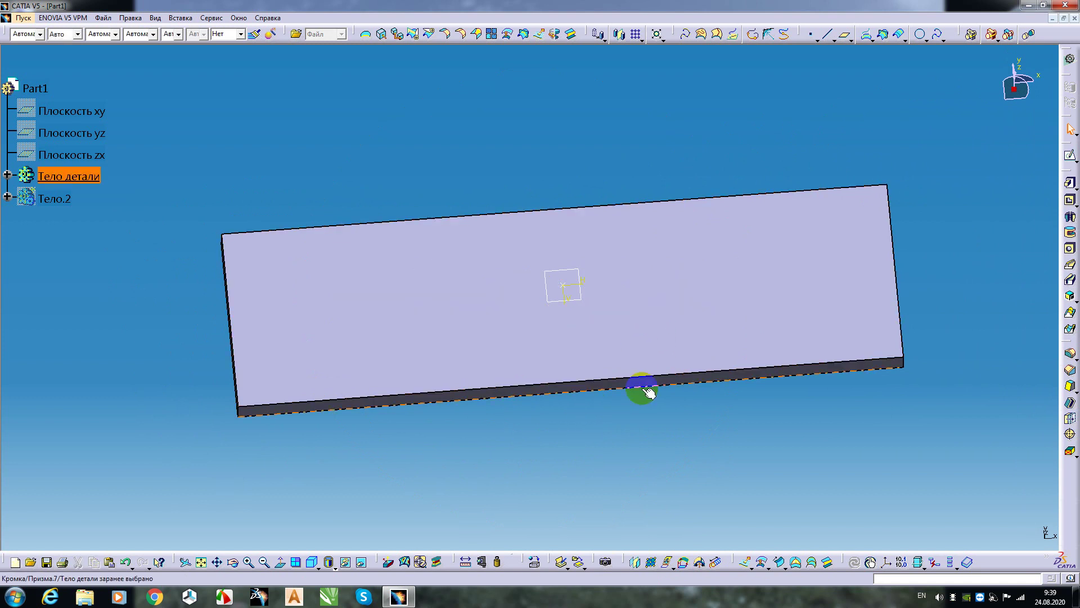
Close the duplicate Drawing1.dxf window and switch to the empty Drawing1 sheet
middle_drag(571, 449, 564, 388)
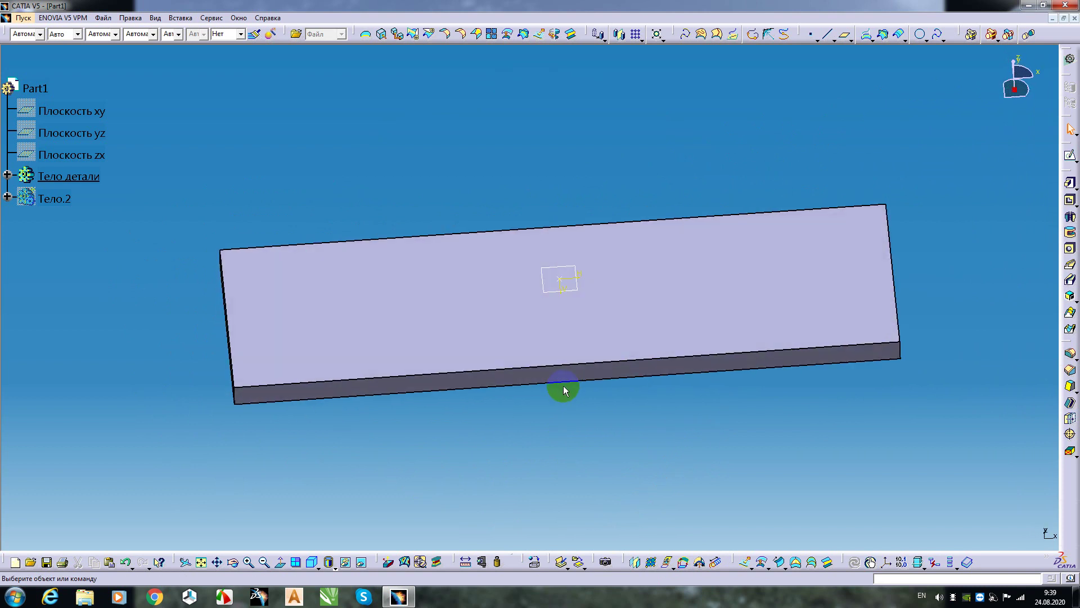
key(ctrl+Tab)
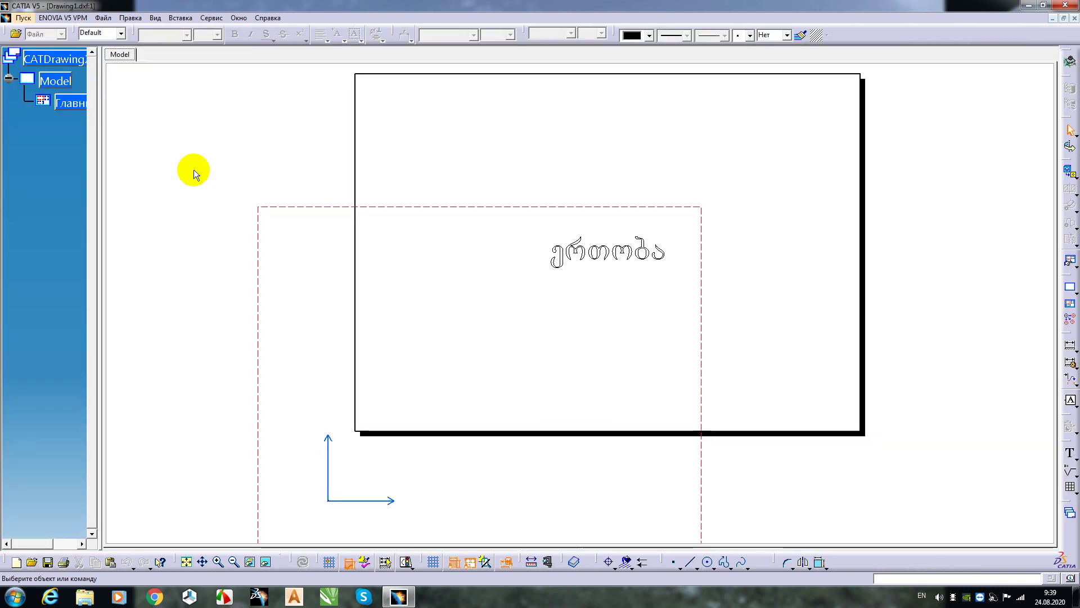
key(ctrl+Tab)
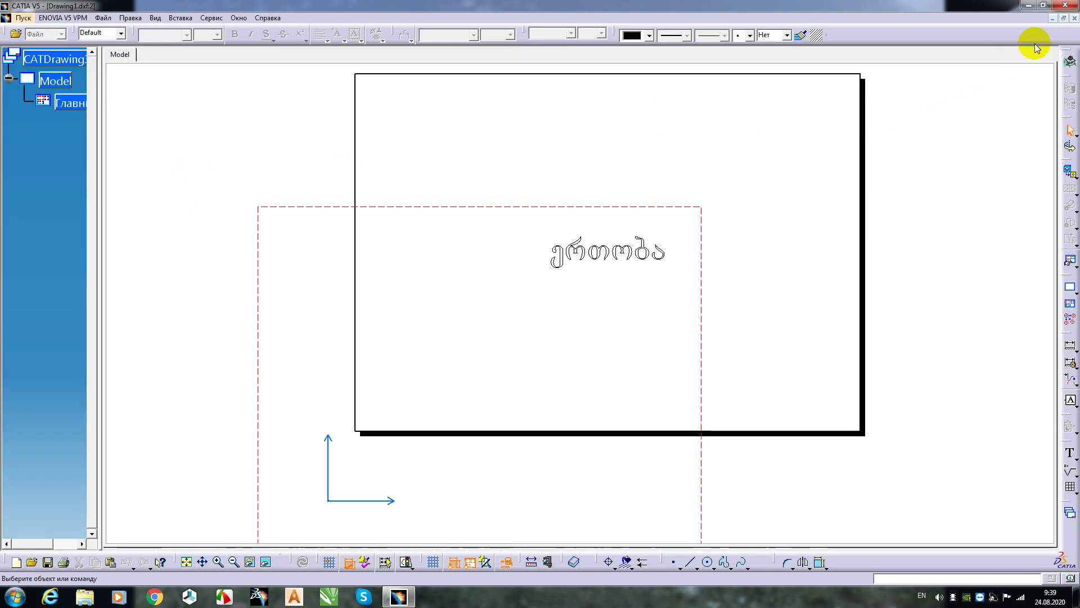
click(1075, 18)
key(ctrl+Tab)
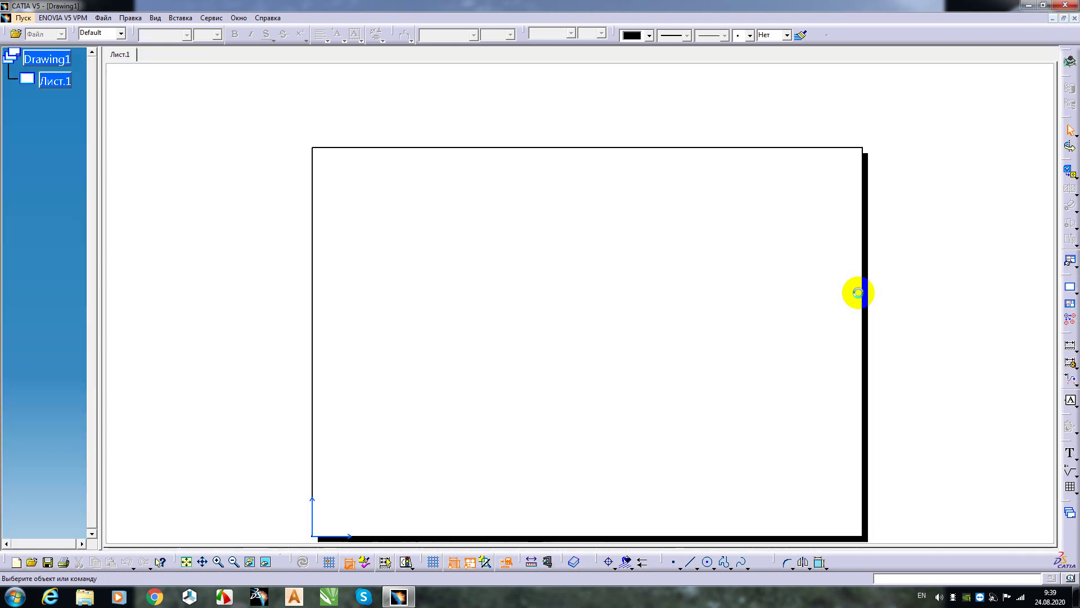
Place the text "erToba" on the empty drawing sheet
click(1071, 453)
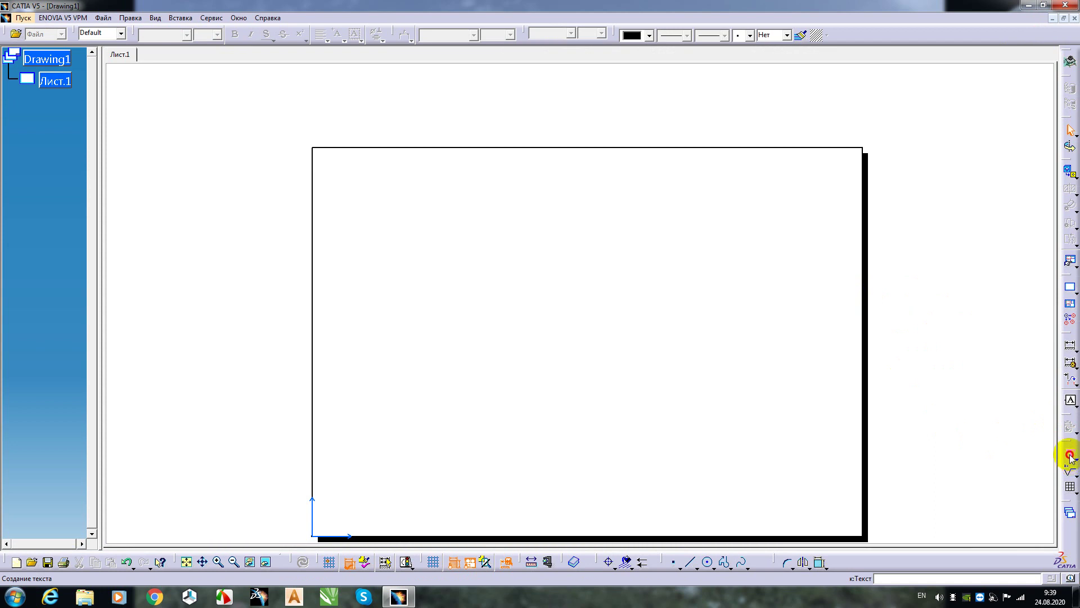
click(498, 369)
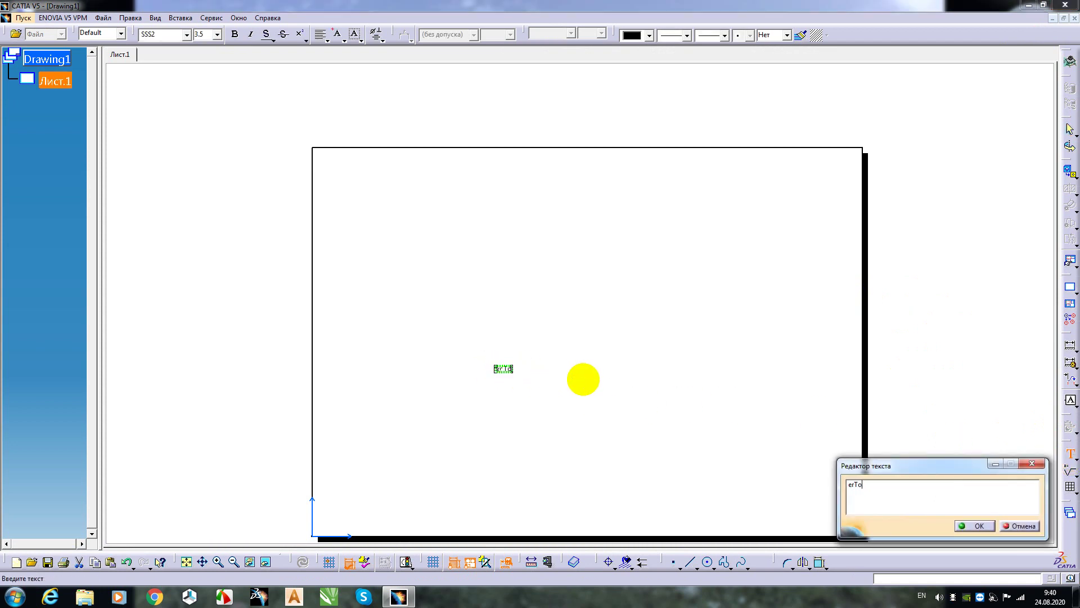
click(976, 526)
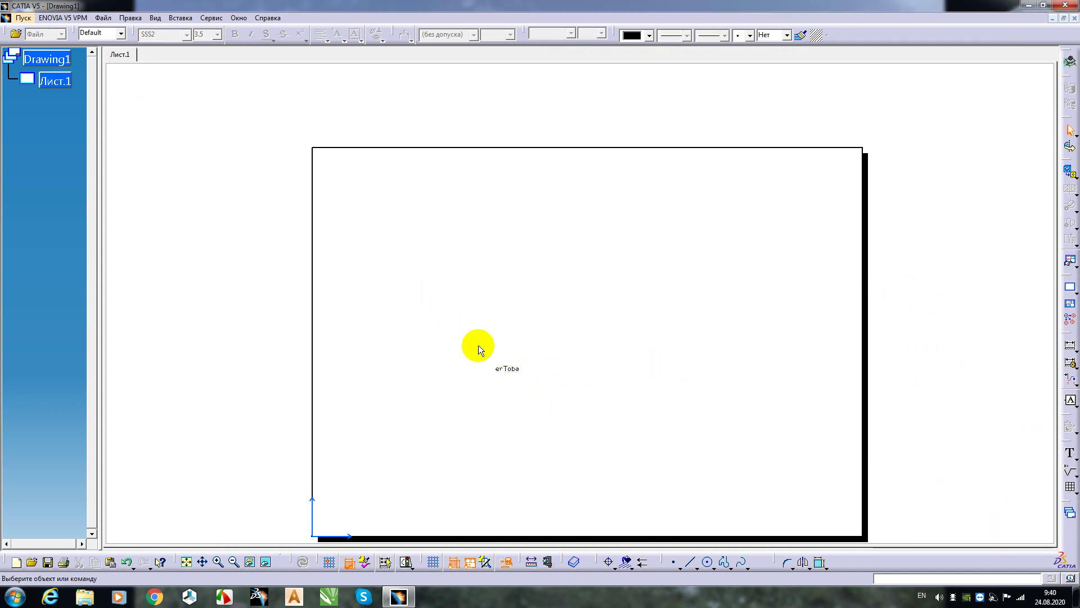
Try to choose a TrueType font for the "erToba" text
click(505, 368)
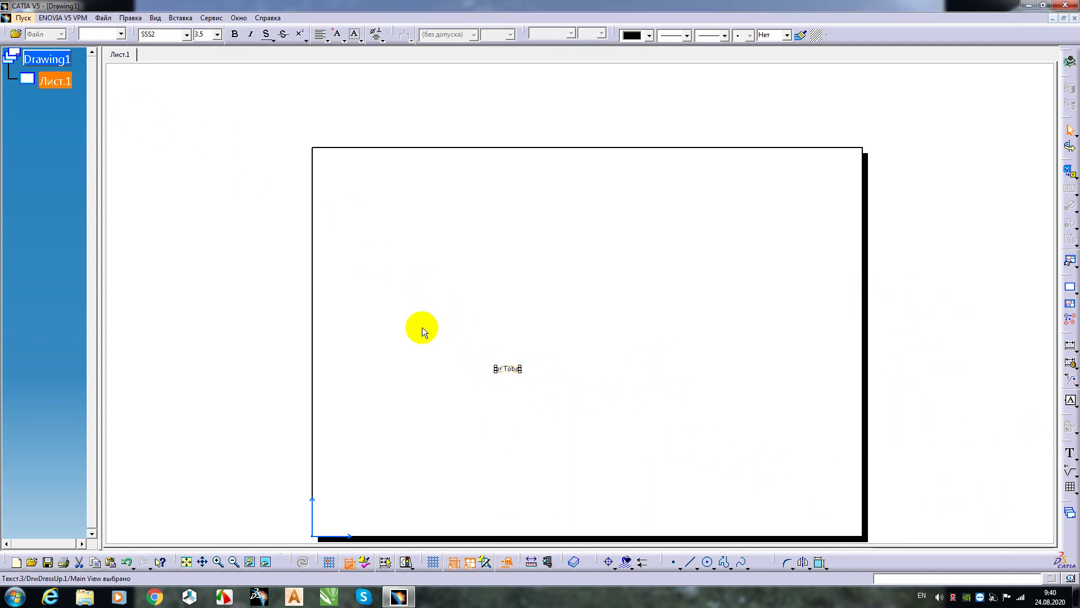
click(186, 35)
drag(234, 151, 234, 54)
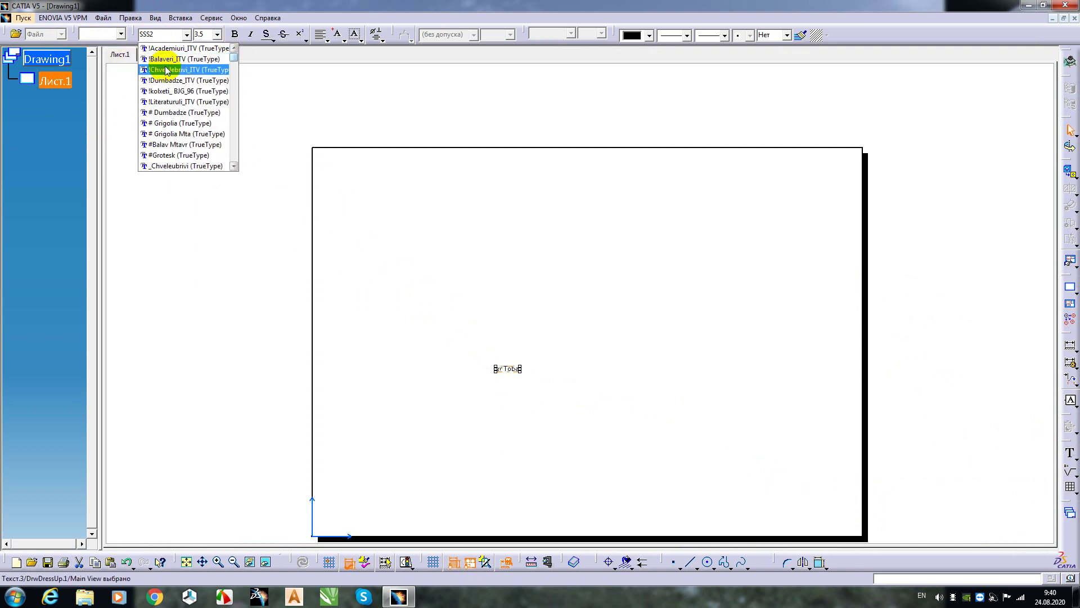
click(238, 185)
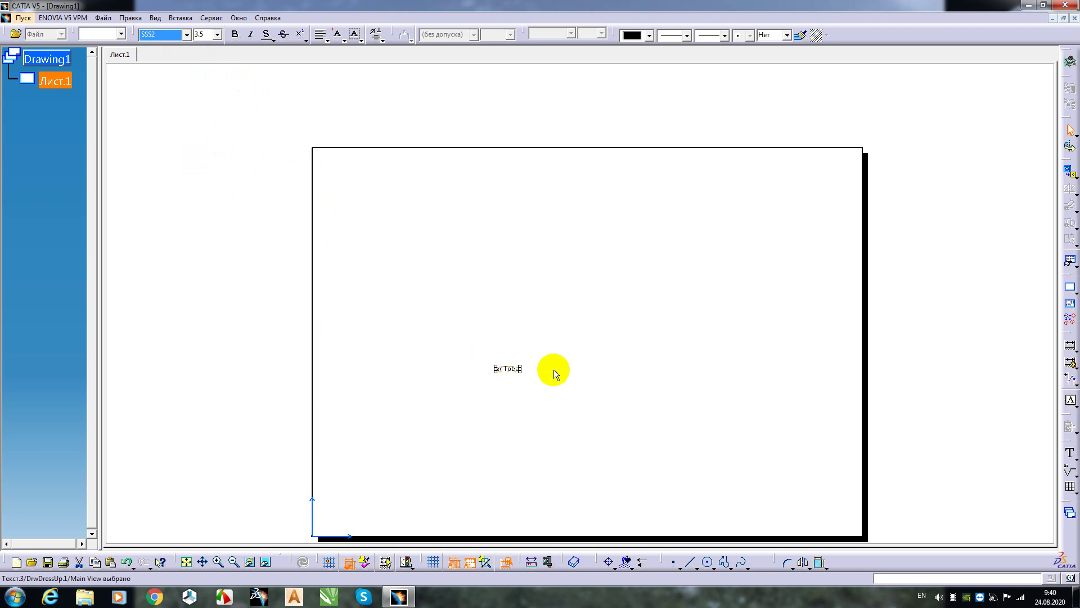
click(184, 171)
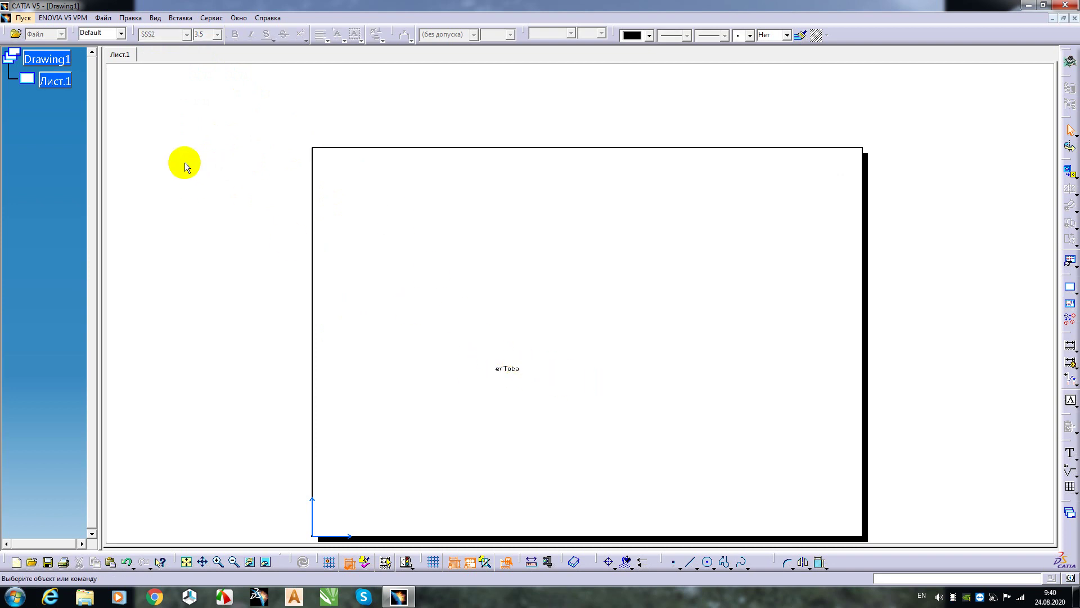
Close the Drawing1 document containing the "erToba" text without saving it
click(103, 17)
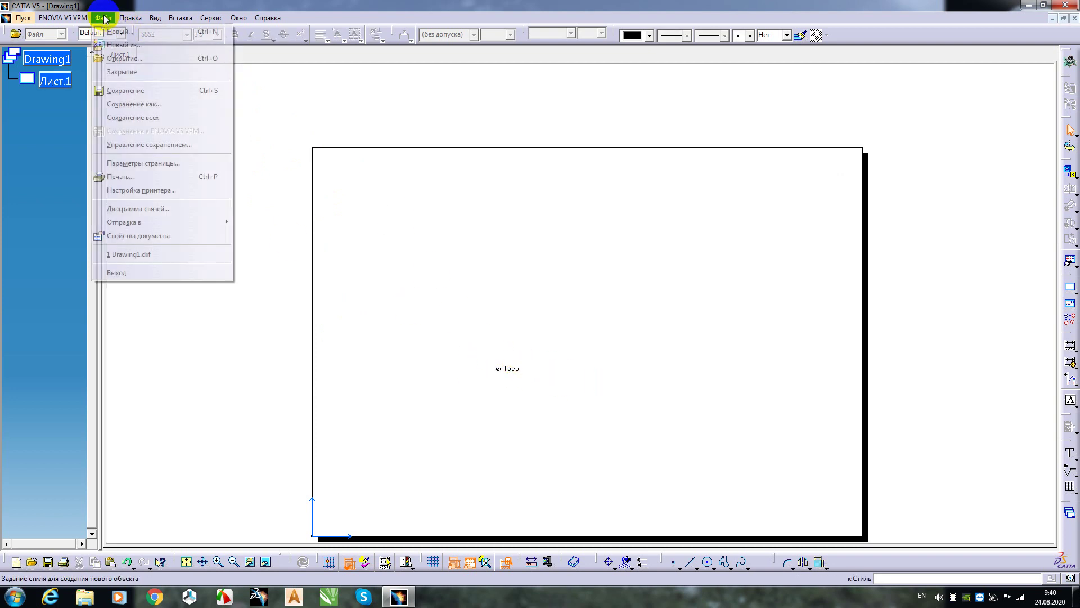
click(127, 104)
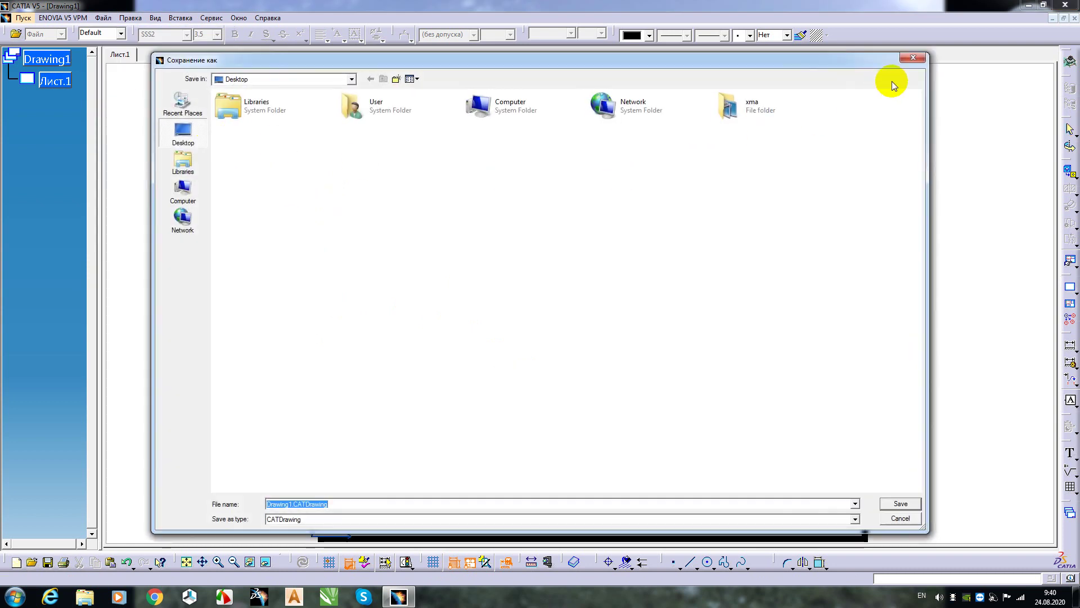
click(910, 59)
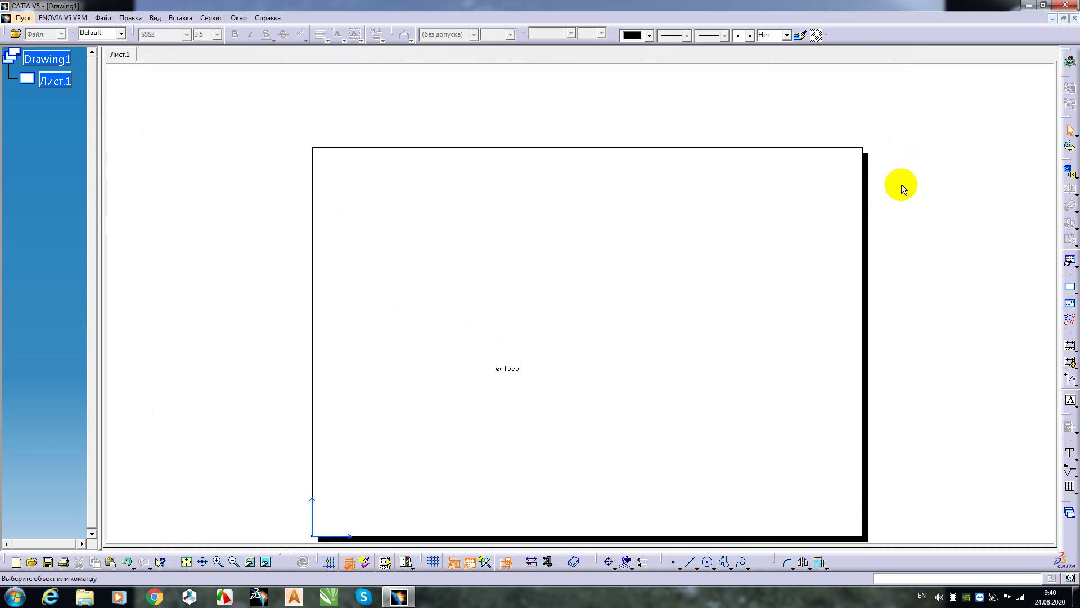
click(1075, 18)
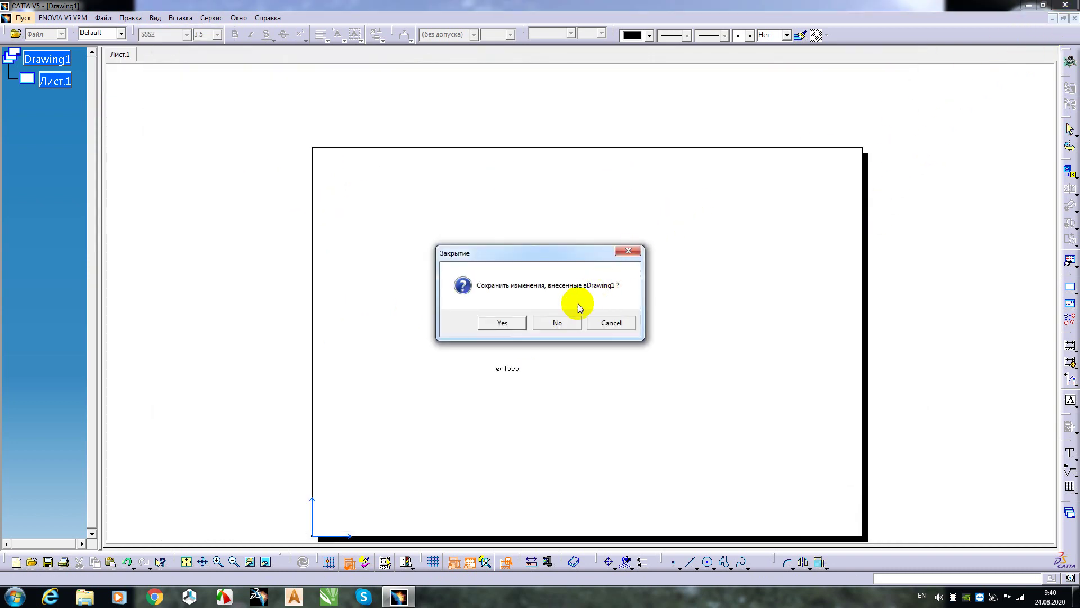
click(558, 322)
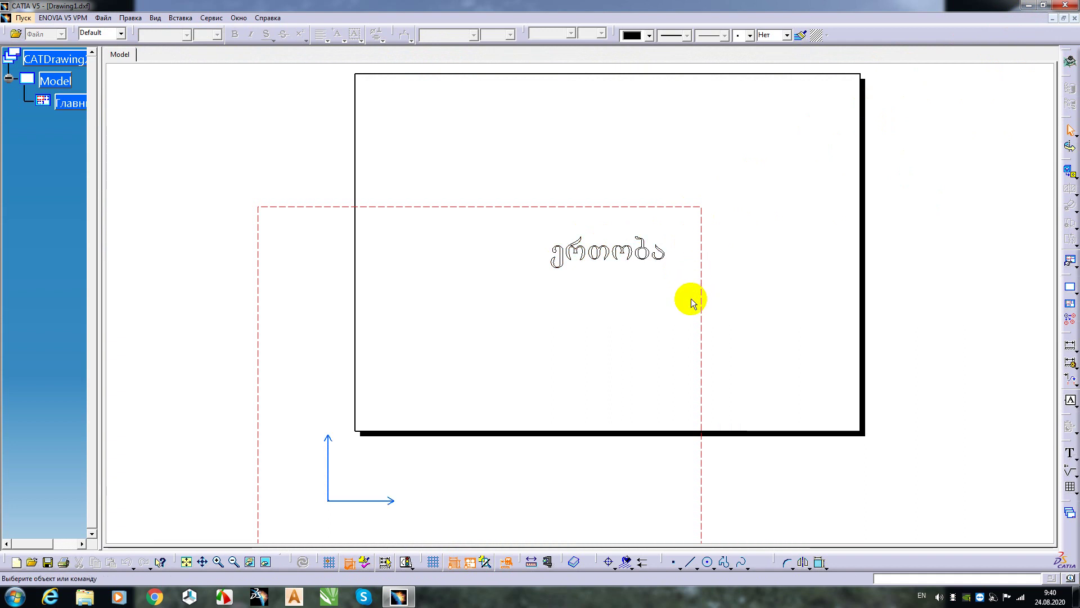
Close the Drawing1.dxf drawing and open the file again from the desktop
click(1075, 19)
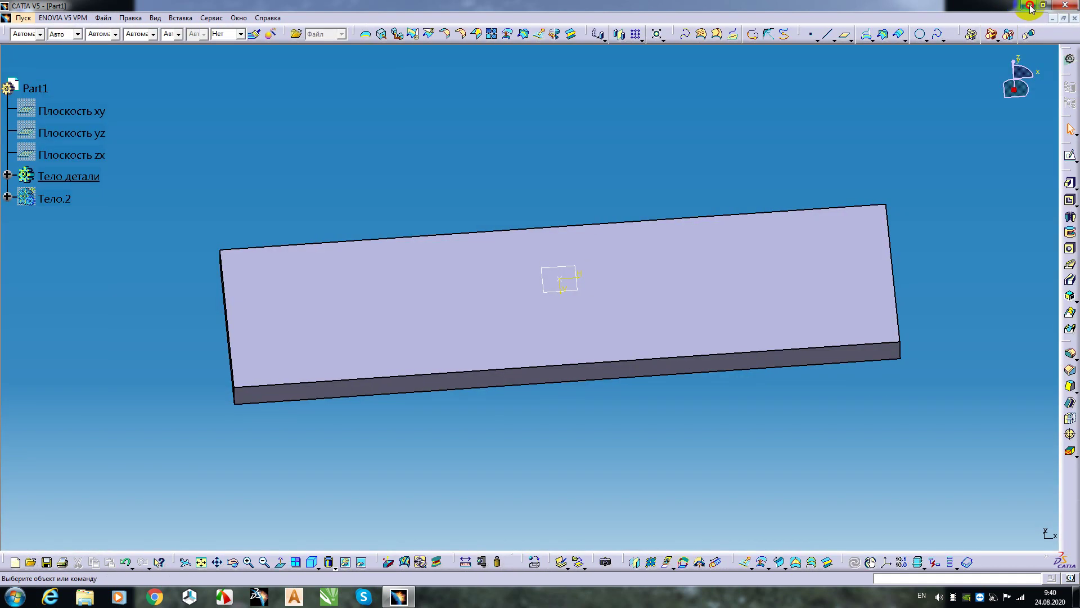
click(1031, 6)
drag(20, 546, 588, 341)
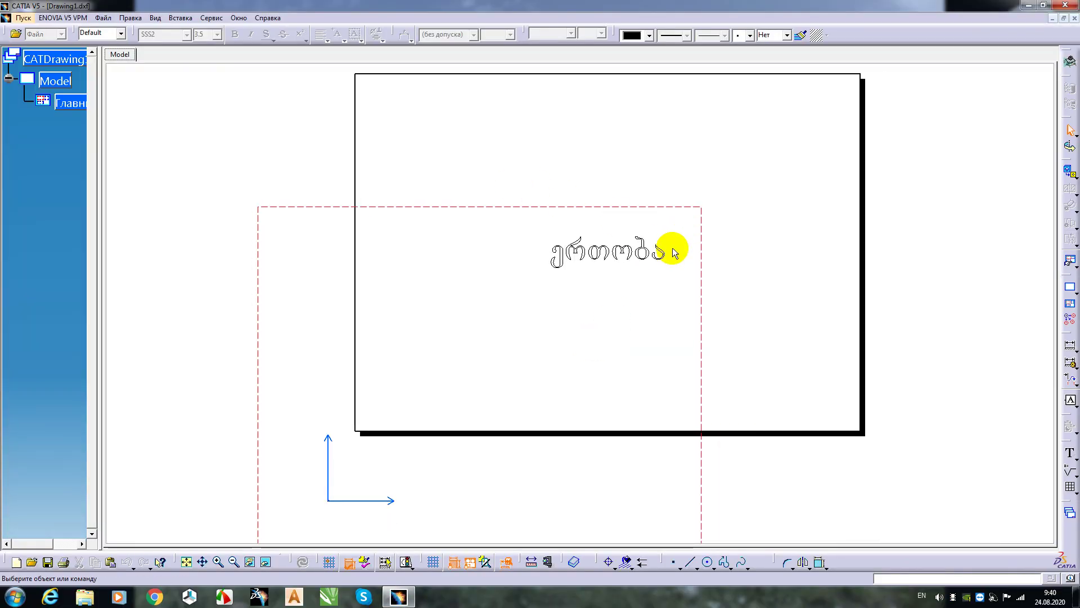
Copy all outlines of the Georgian text "ერთობა" in the Drawing1.dxf drawing
drag(683, 229, 477, 321)
right_click(610, 255)
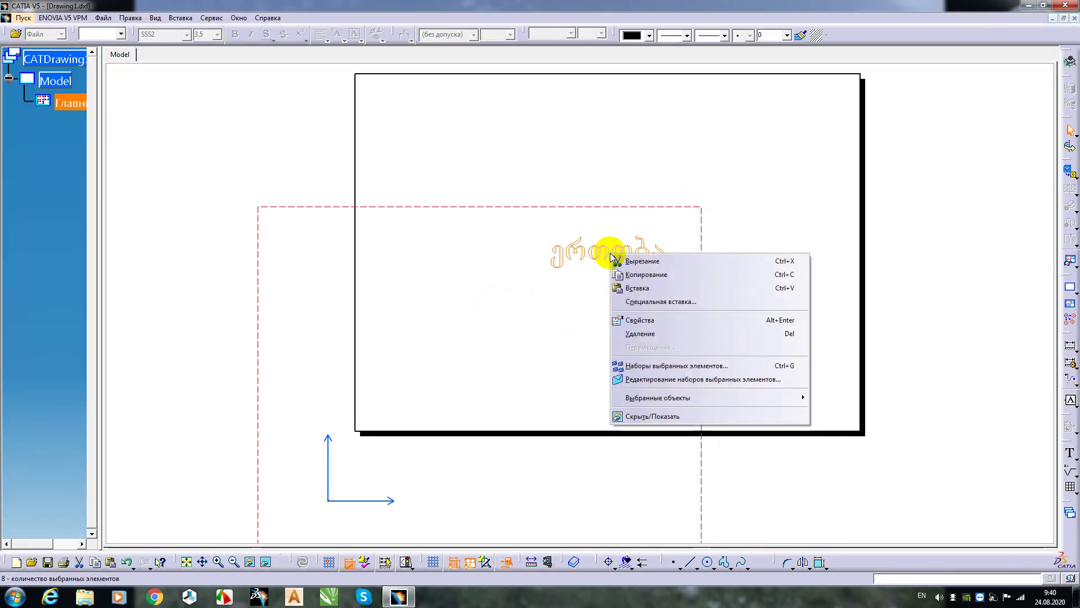
click(646, 276)
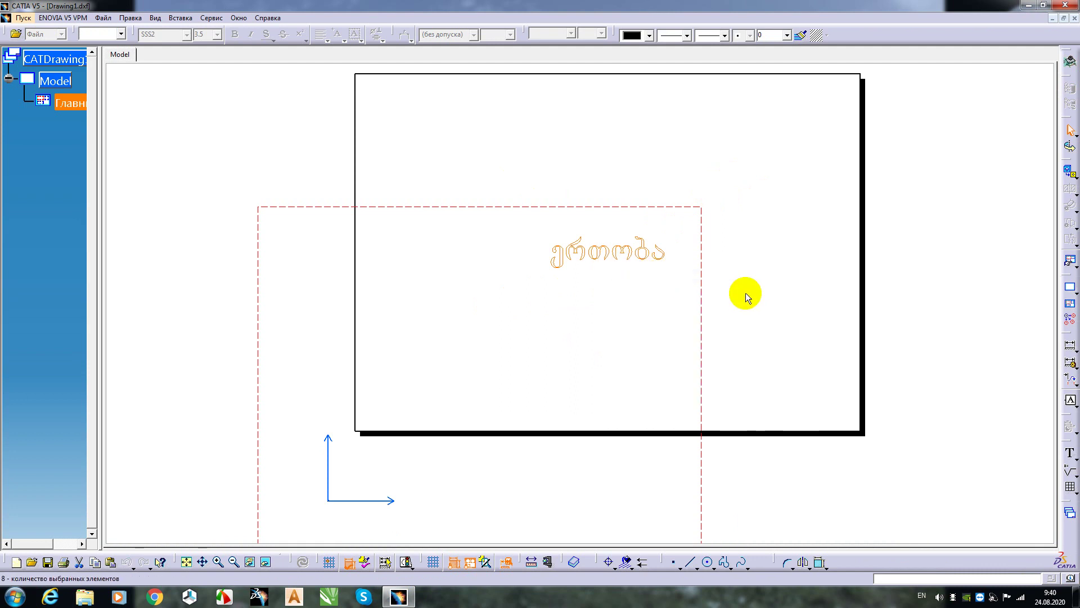
Start a sketch on the large face of the plate in Part1 and paste the copied text outlines into it
key(ctrl+Tab)
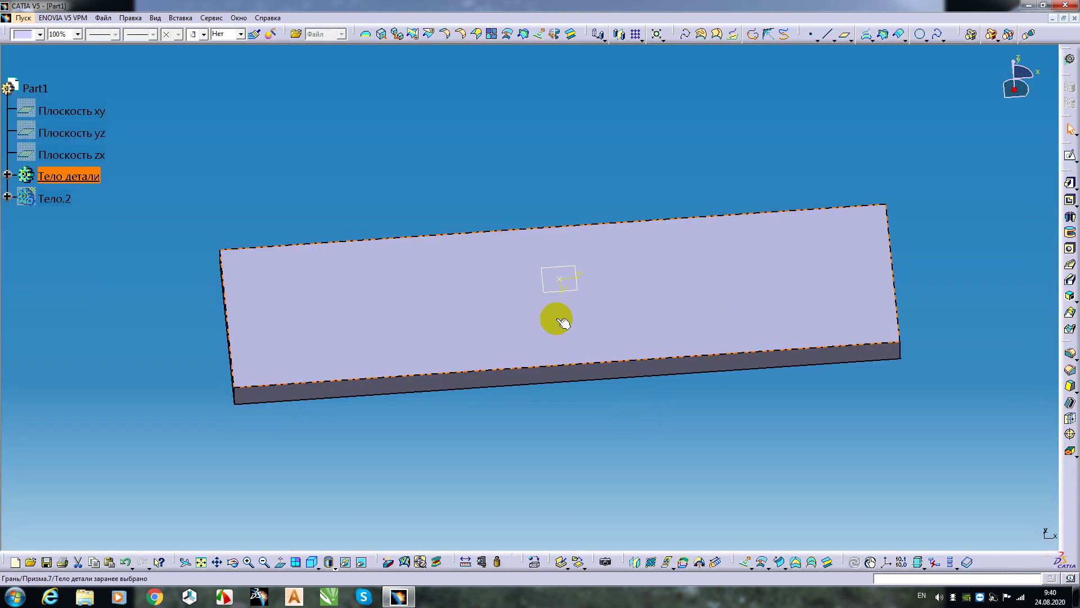
click(1070, 156)
click(877, 231)
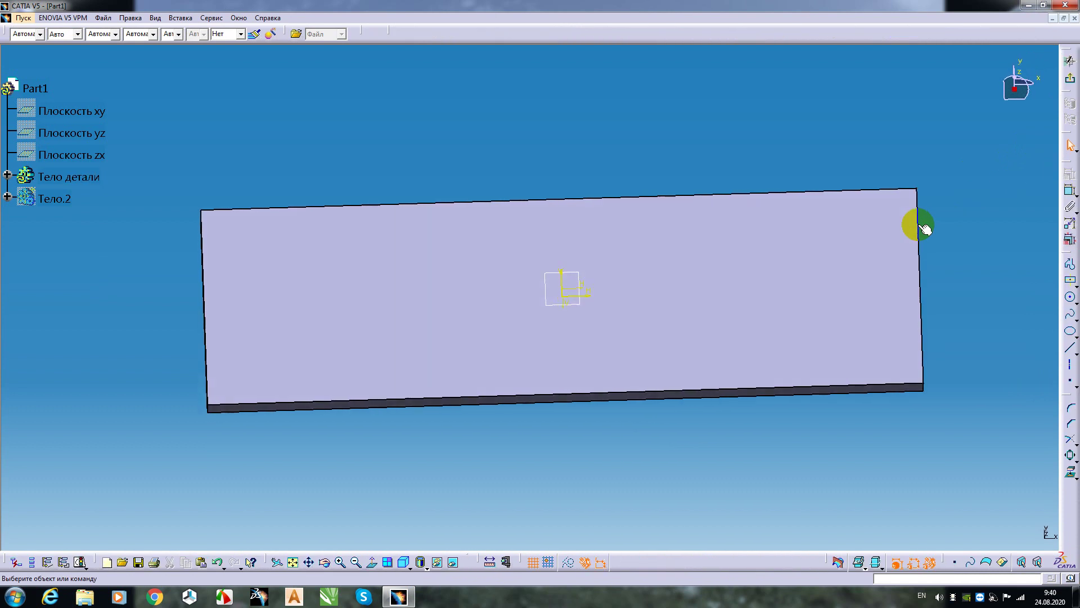
right_click(588, 341)
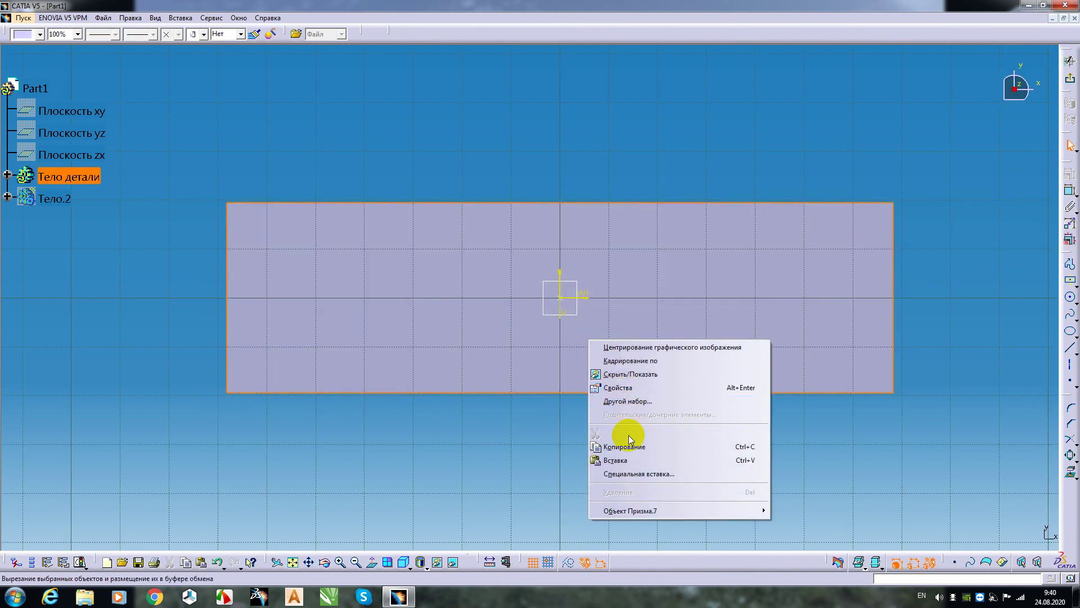
click(619, 461)
Fix all pasted text outlines together as one group and move the text onto the middle of the plate
mouse_move(610, 442)
middle_down()
mouse_move(585, 405)
mouse_move(592, 468)
middle_up()
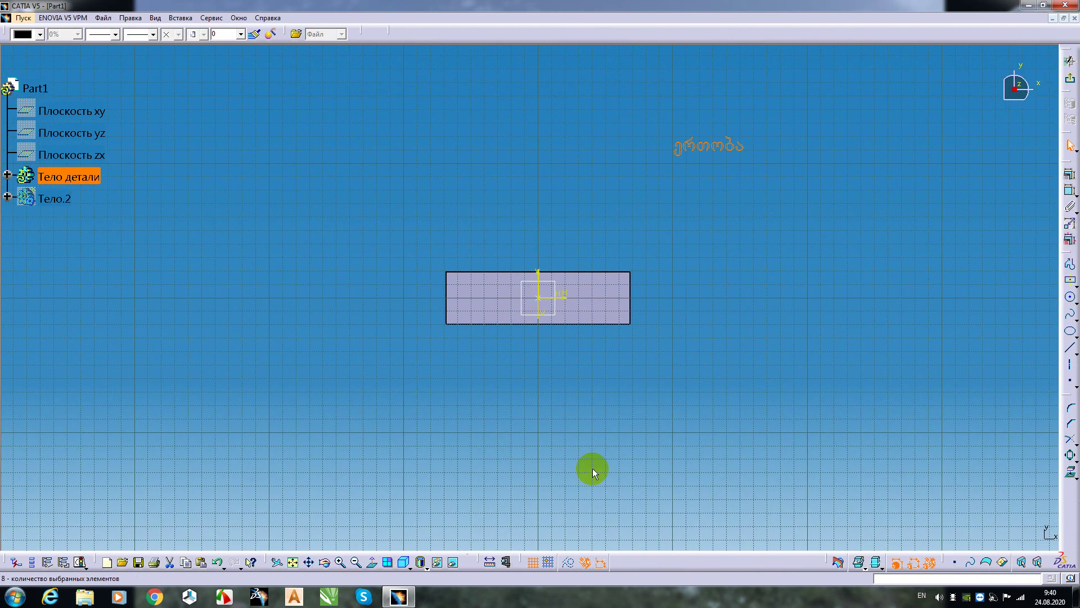
drag(819, 100, 579, 197)
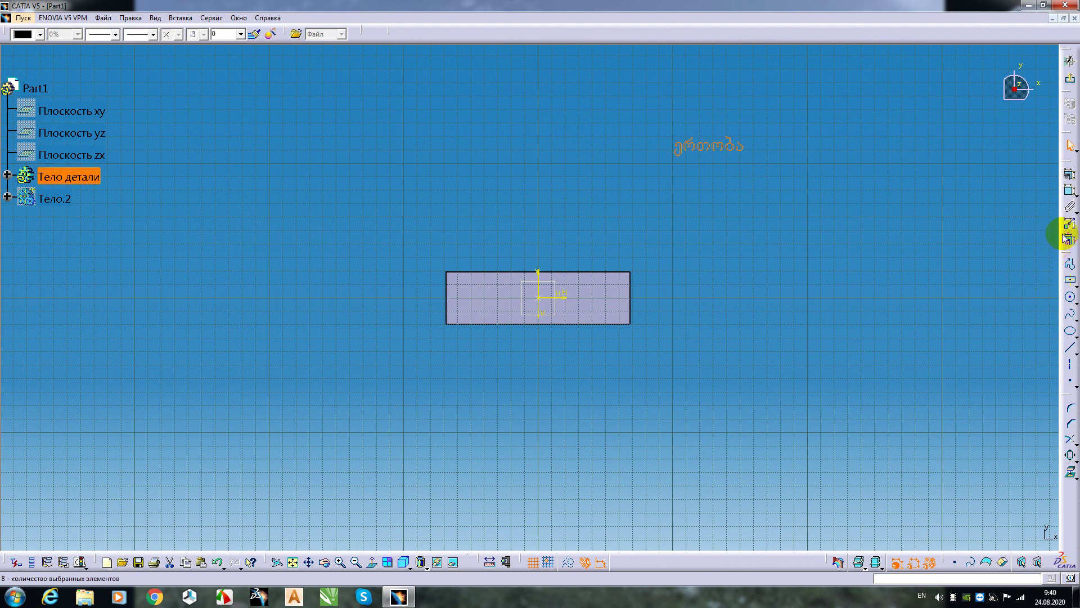
click(1071, 205)
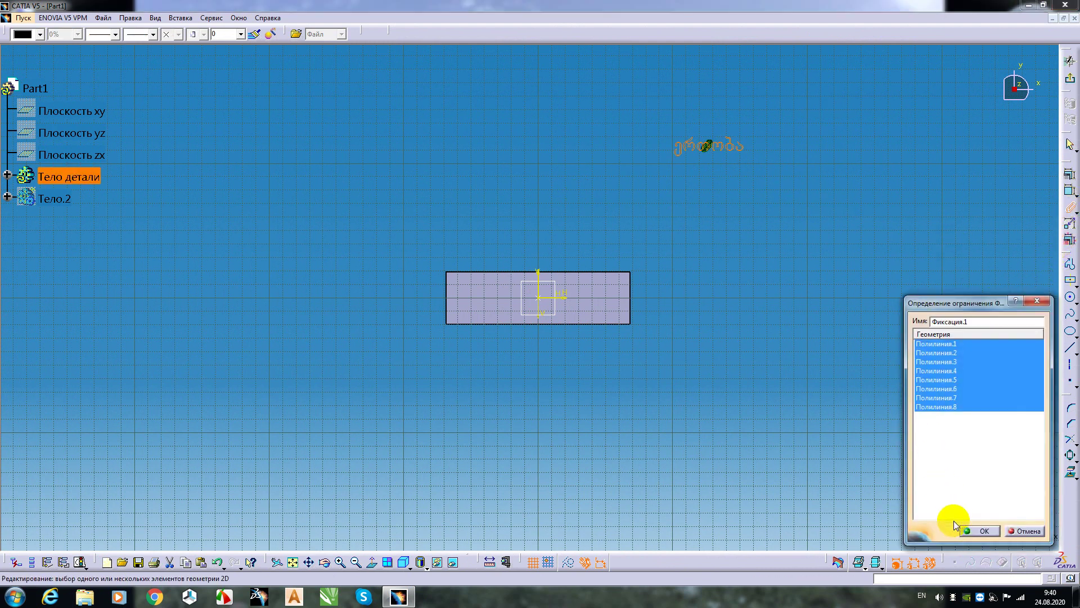
click(969, 529)
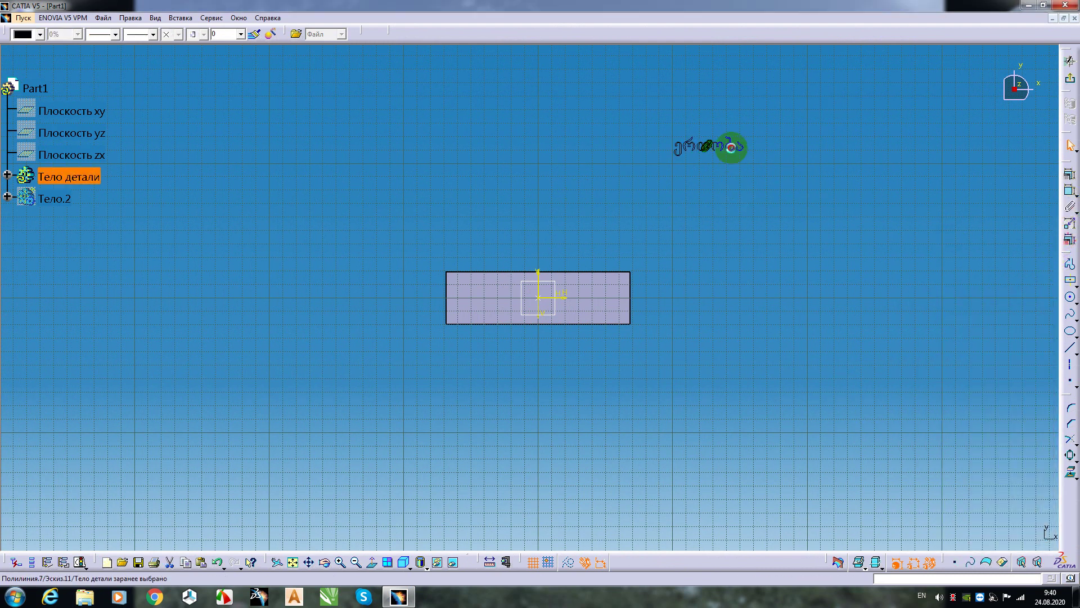
drag(728, 146, 554, 302)
scroll(589, 402, up, 5)
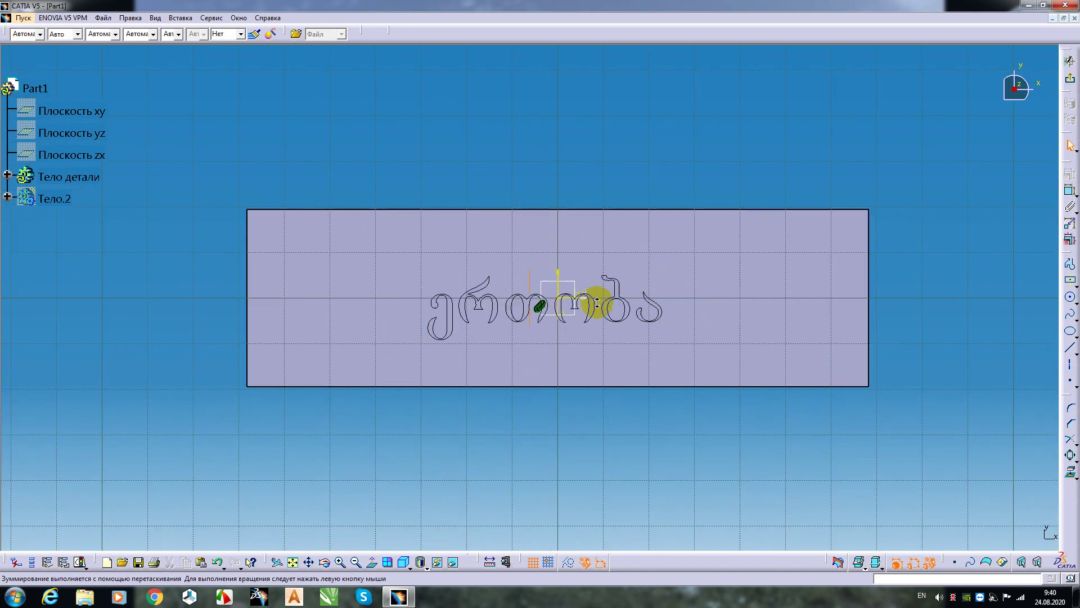
Create an enlarged duplicate of the text outlines with Scale, centred on the last letter, and position the copy below the plate
mouse_move(758, 68)
mouse_down()
mouse_move(373, 273)
mouse_move(374, 329)
mouse_up()
click(1071, 457)
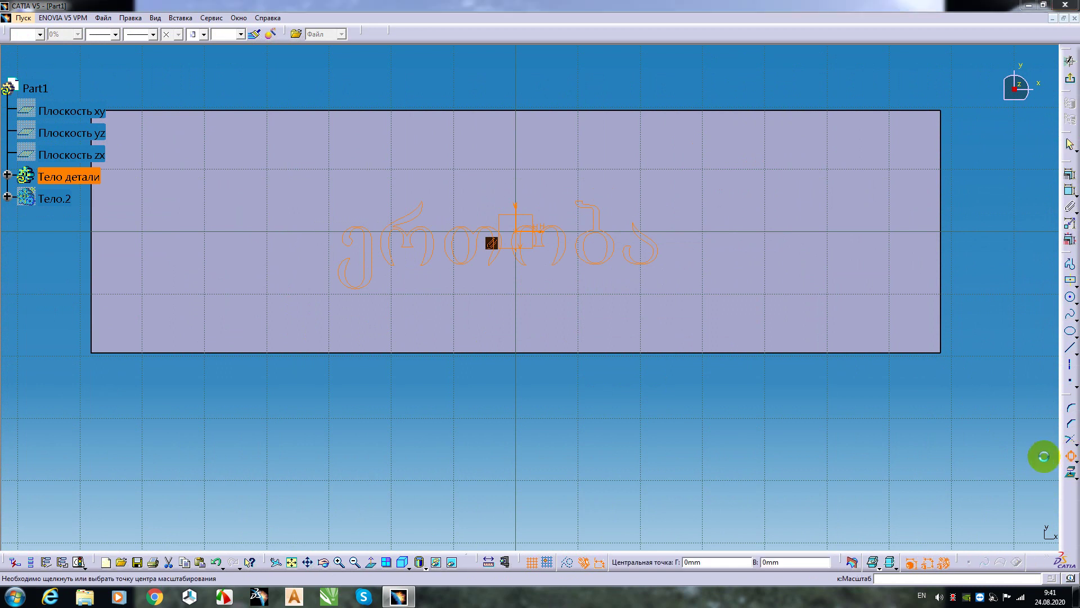
click(654, 250)
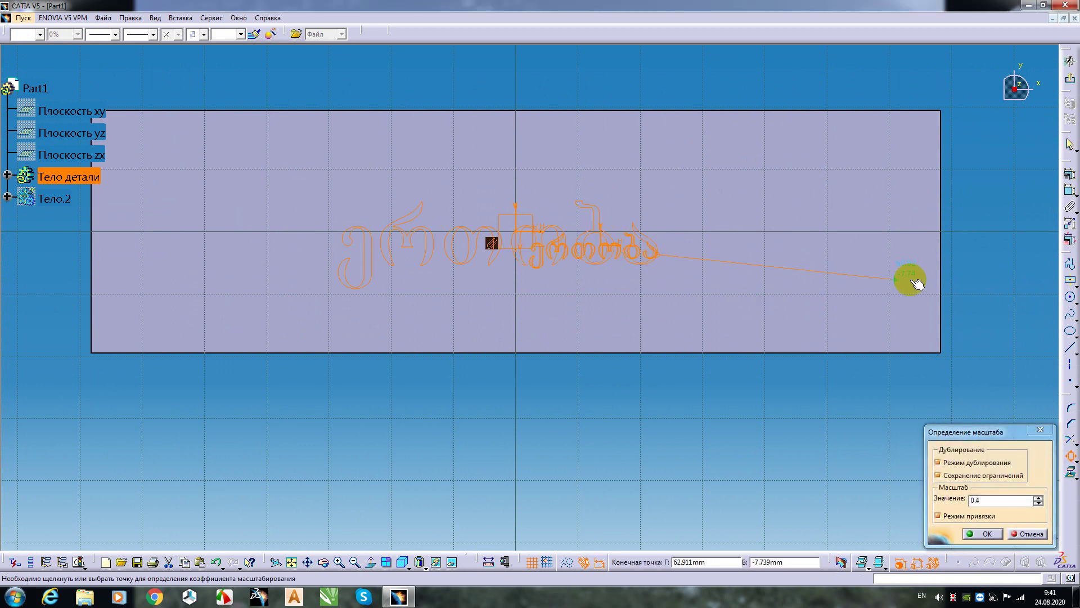
middle_drag(919, 279, 910, 323)
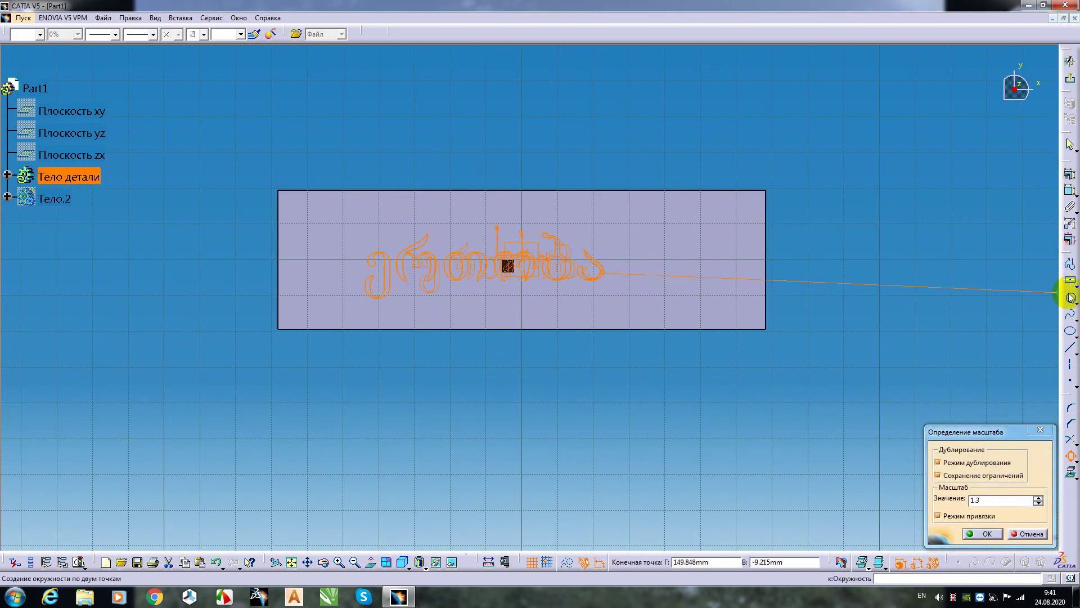
middle_drag(849, 357, 861, 347)
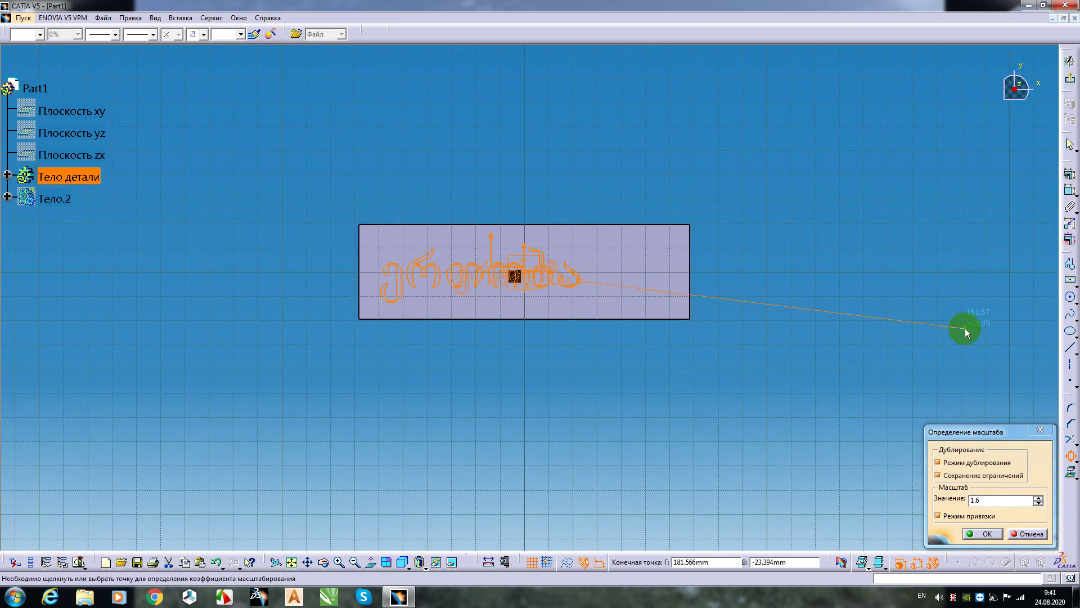
click(981, 332)
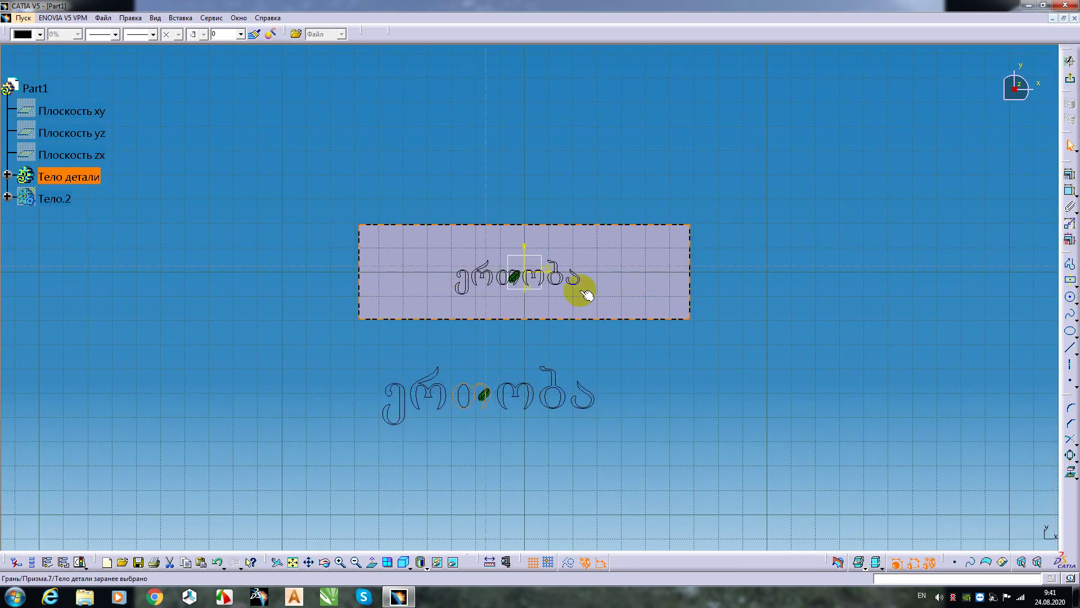
Delete the original smaller text and move the enlarged text onto the middle of the plate
drag(582, 288, 793, 170)
drag(842, 140, 572, 210)
key(Delete)
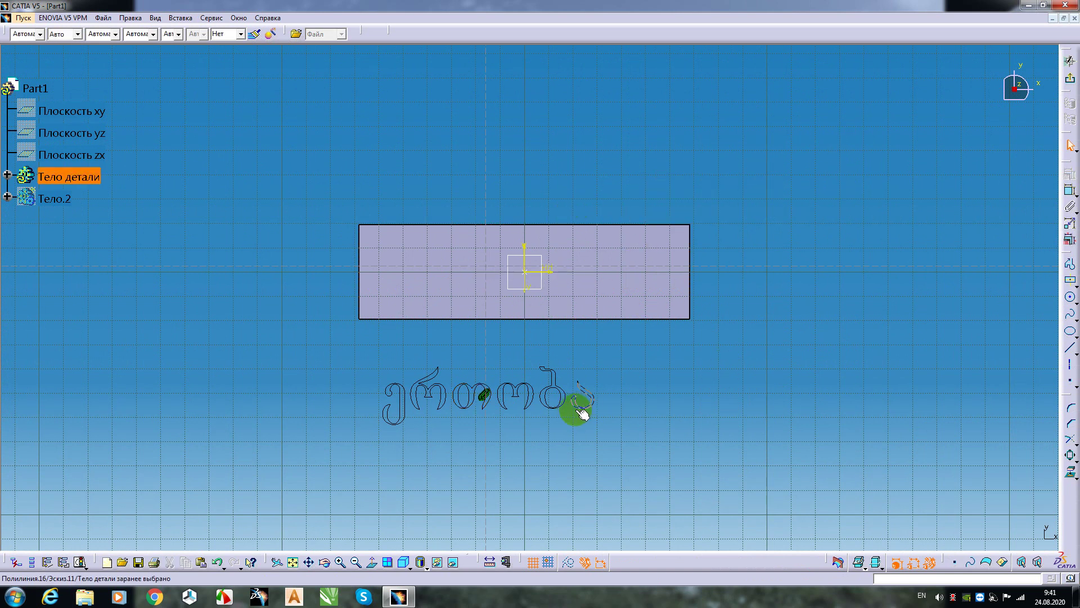
drag(580, 407, 613, 287)
click(1070, 455)
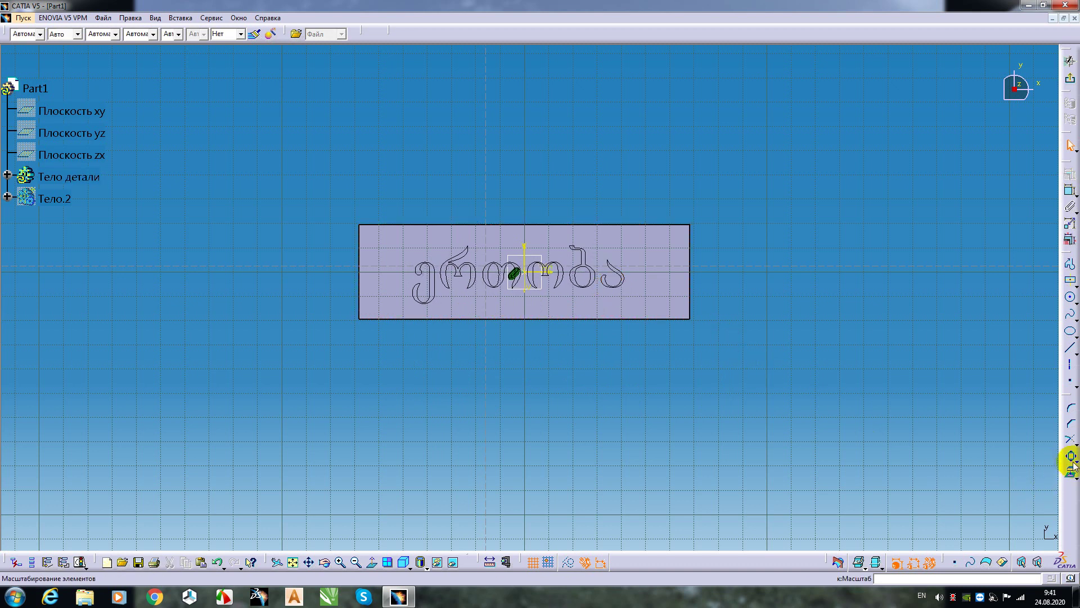
click(989, 471)
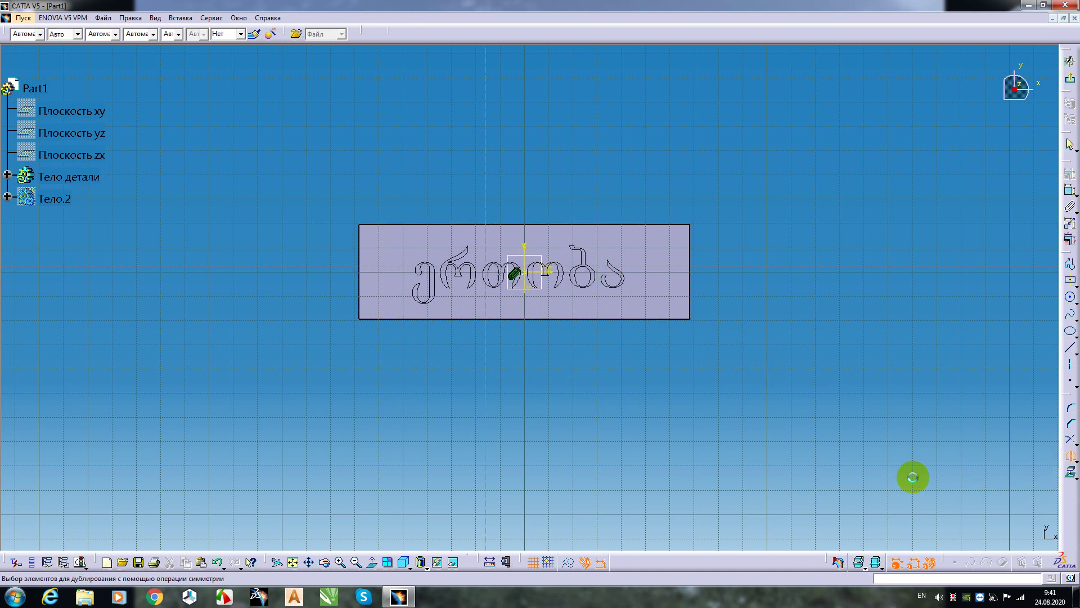
click(1070, 458)
click(1064, 472)
key(Escape)
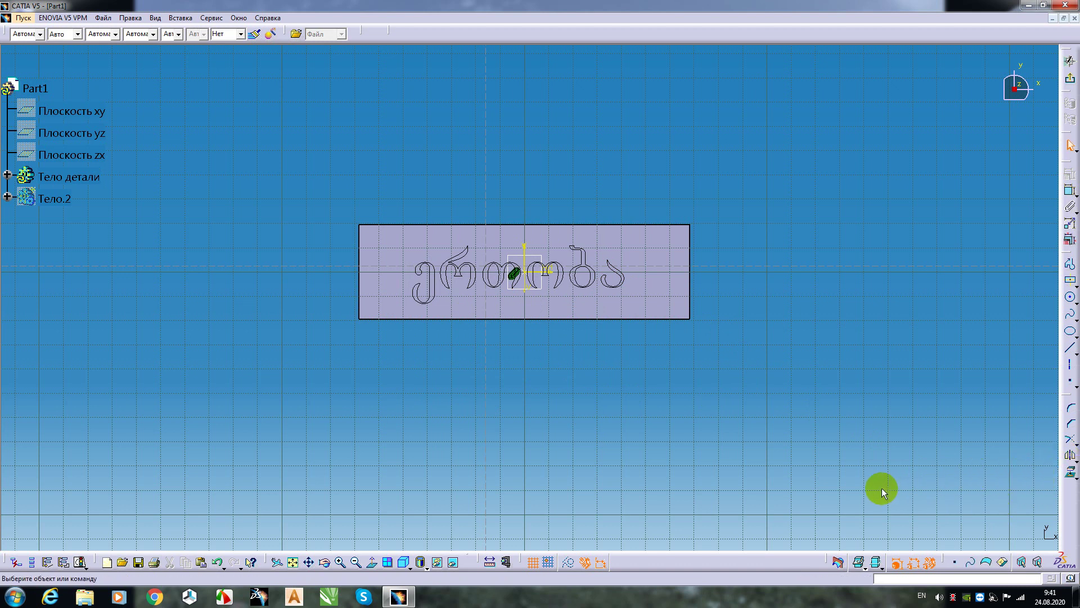
Finish the sketch with the enlarged text outlines and view the plate in 3D
scroll(500, 418, up, 3)
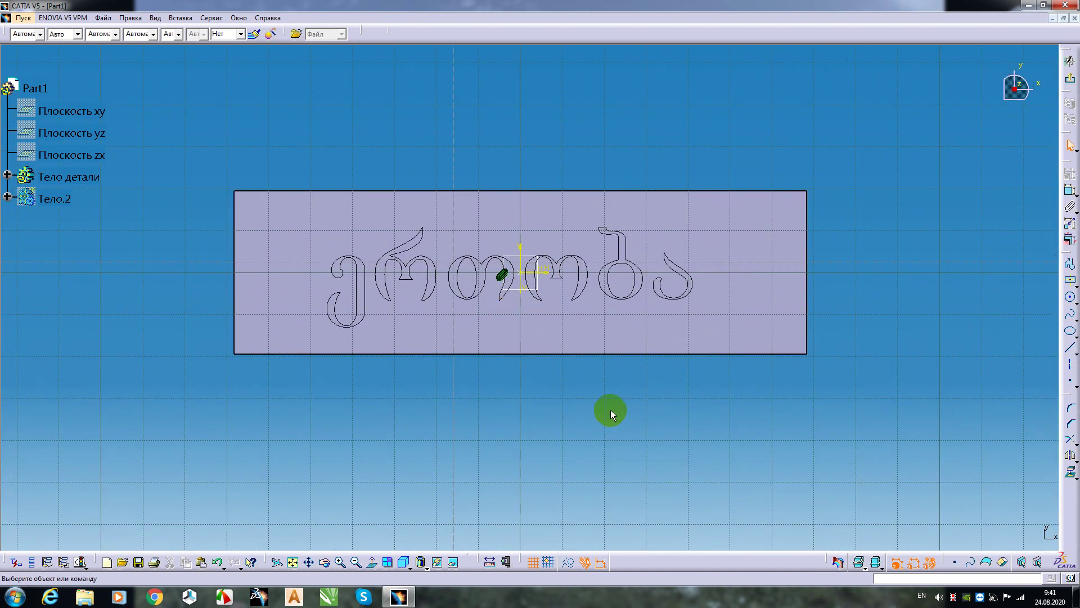
click(1070, 78)
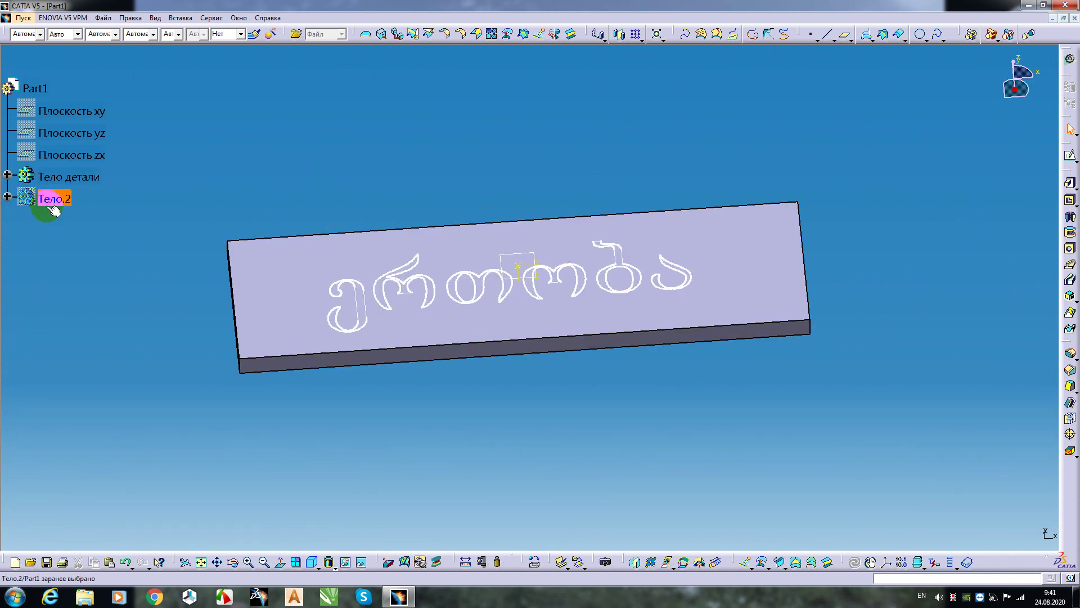
middle_drag(434, 410, 494, 399)
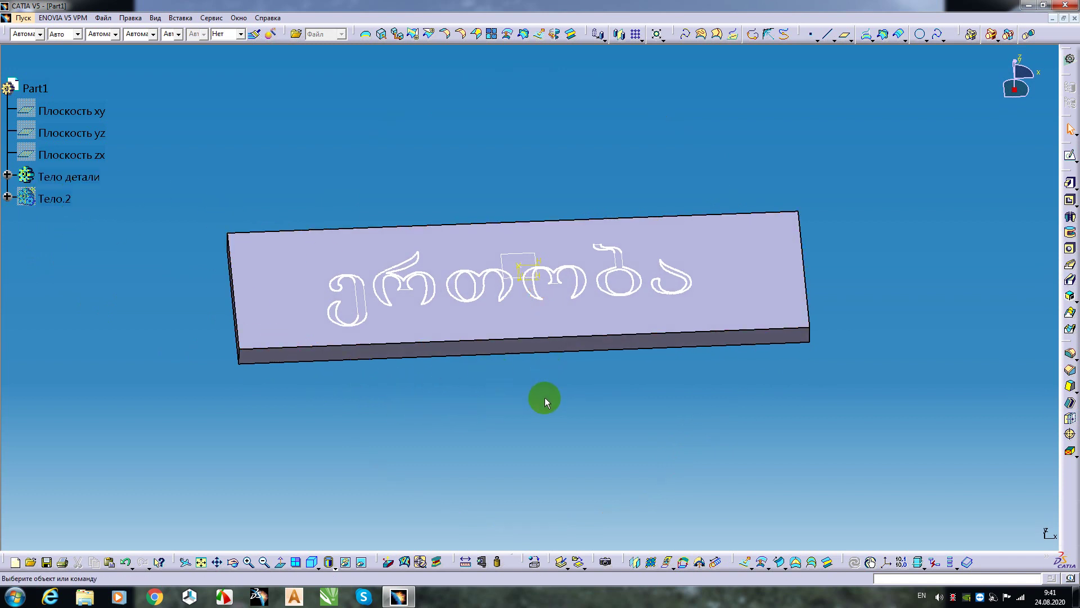
middle_drag(545, 401, 553, 427)
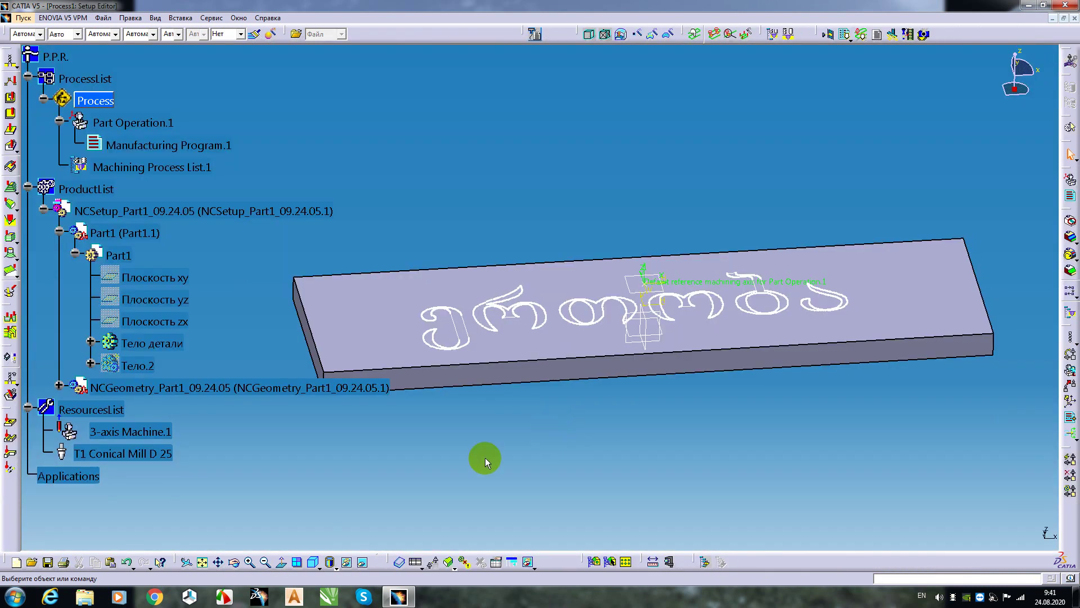
Insert a Curve Following operation into Manufacturing Program.1 of the plate's machining process
middle_drag(482, 458, 463, 359)
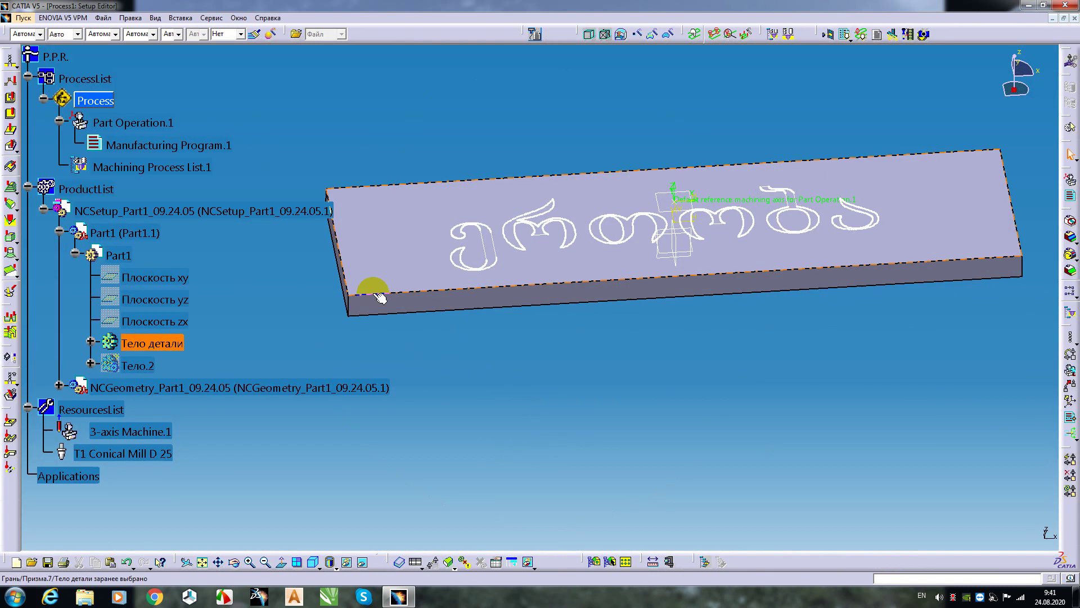
middle_drag(576, 338, 646, 183)
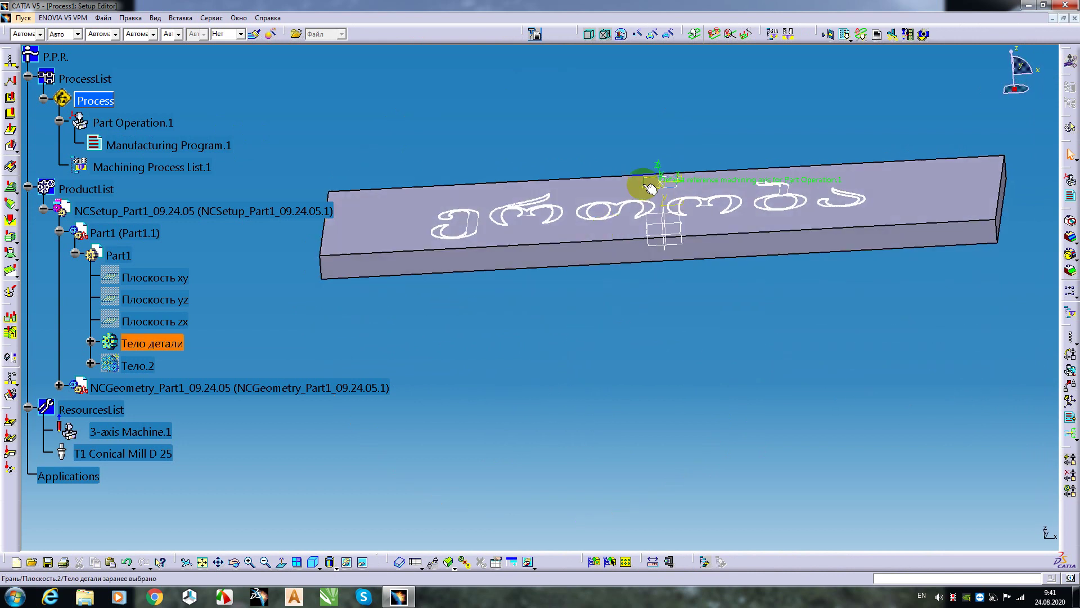
click(693, 304)
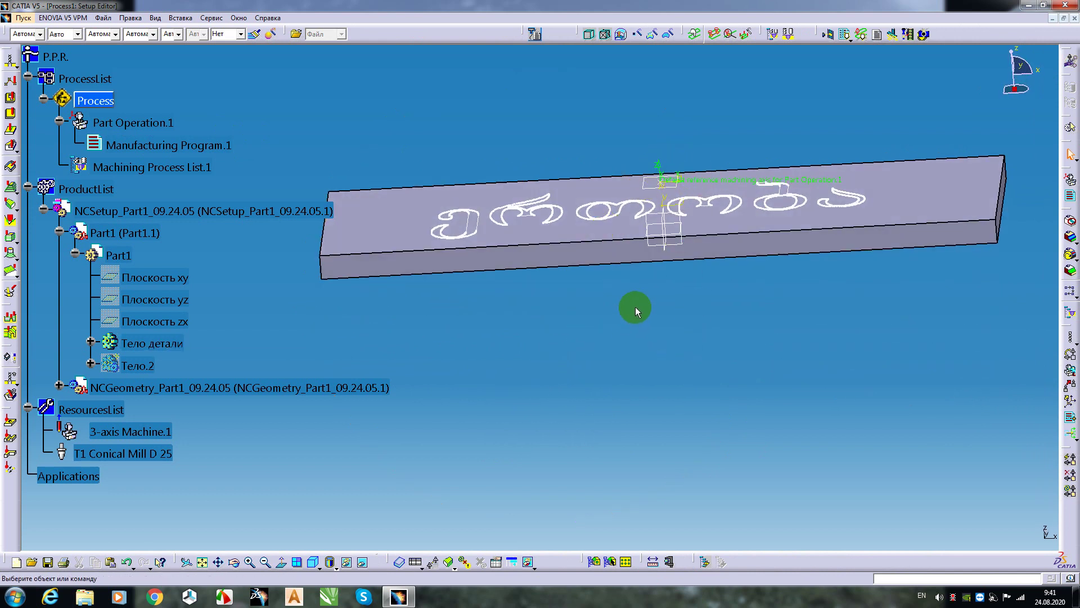
middle_drag(636, 306, 638, 289)
middle_drag(490, 357, 547, 391)
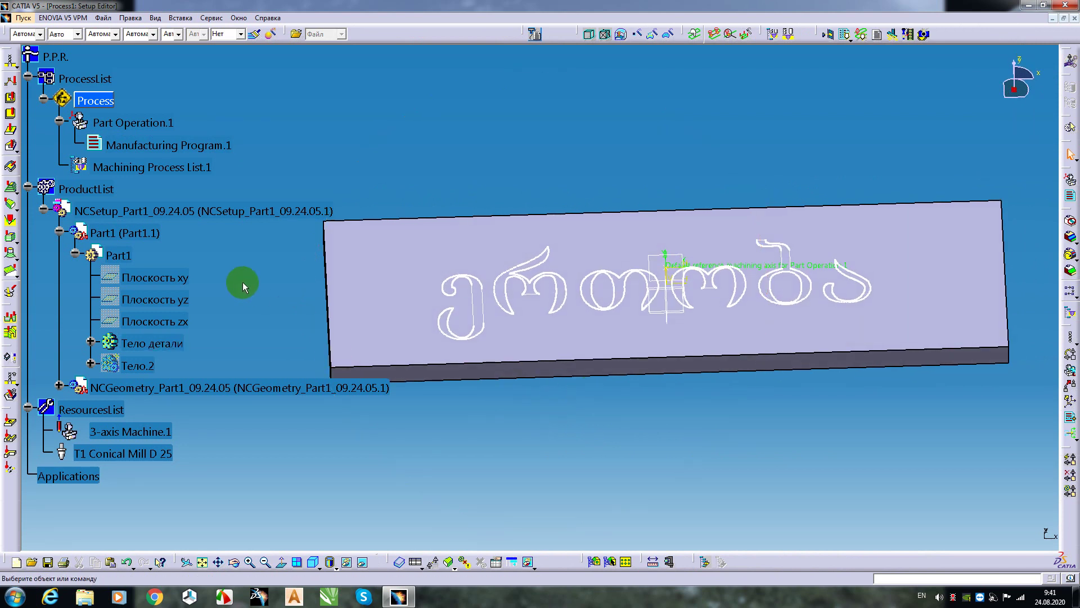
click(12, 131)
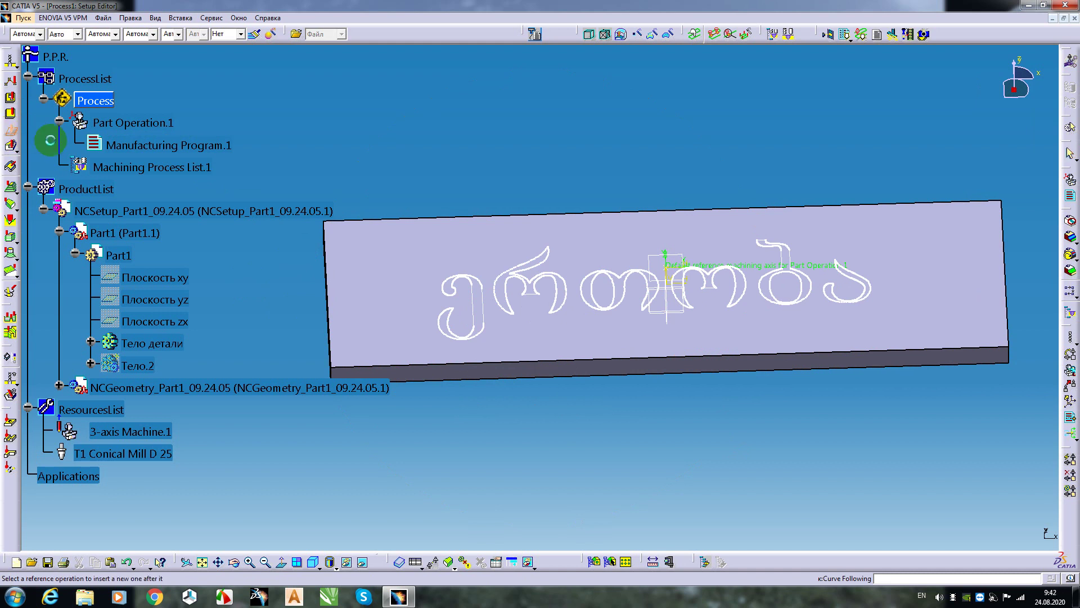
click(129, 145)
middle_drag(495, 441, 488, 370)
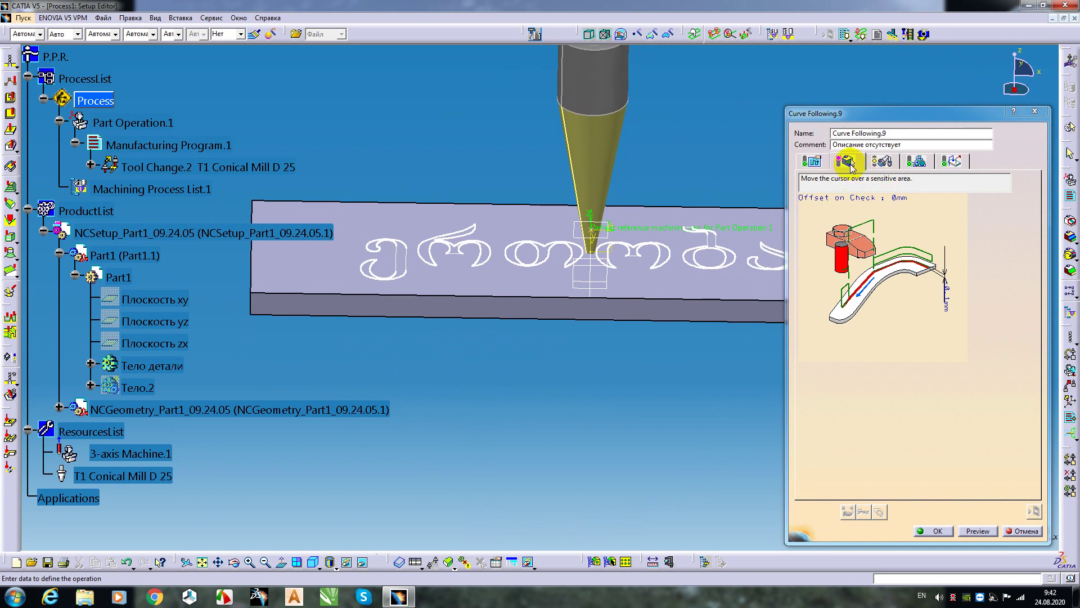
Check the tip diameter, cone angle and length of the conical mill assigned to the Curve Following operation
click(872, 165)
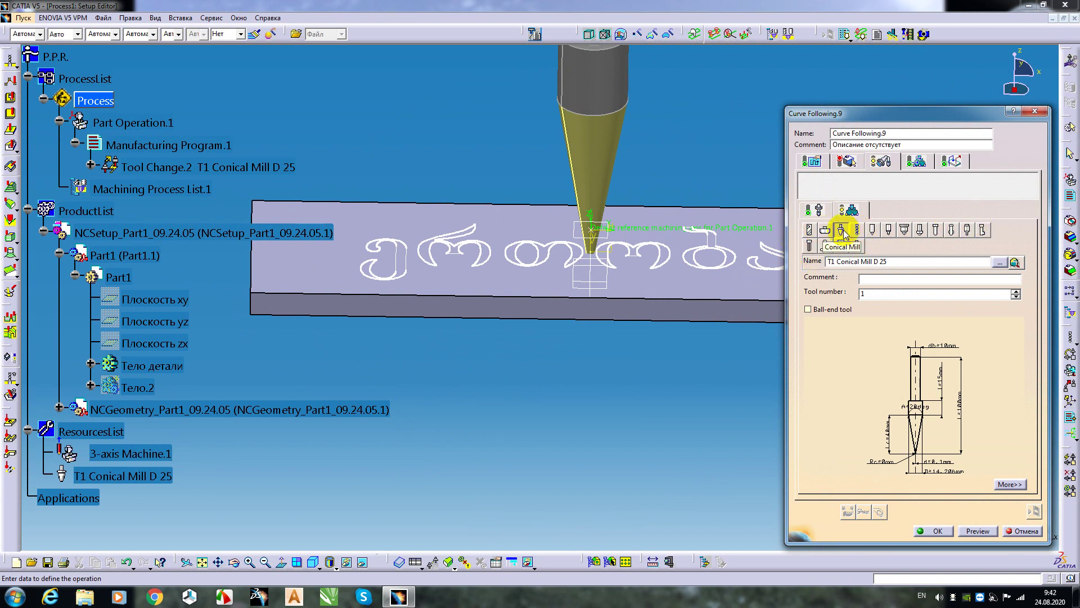
mouse_move(874, 466)
ctrl+middle_down()
mouse_move(909, 439)
mouse_move(929, 309)
mouse_move(826, 409)
ctrl+middle_up()
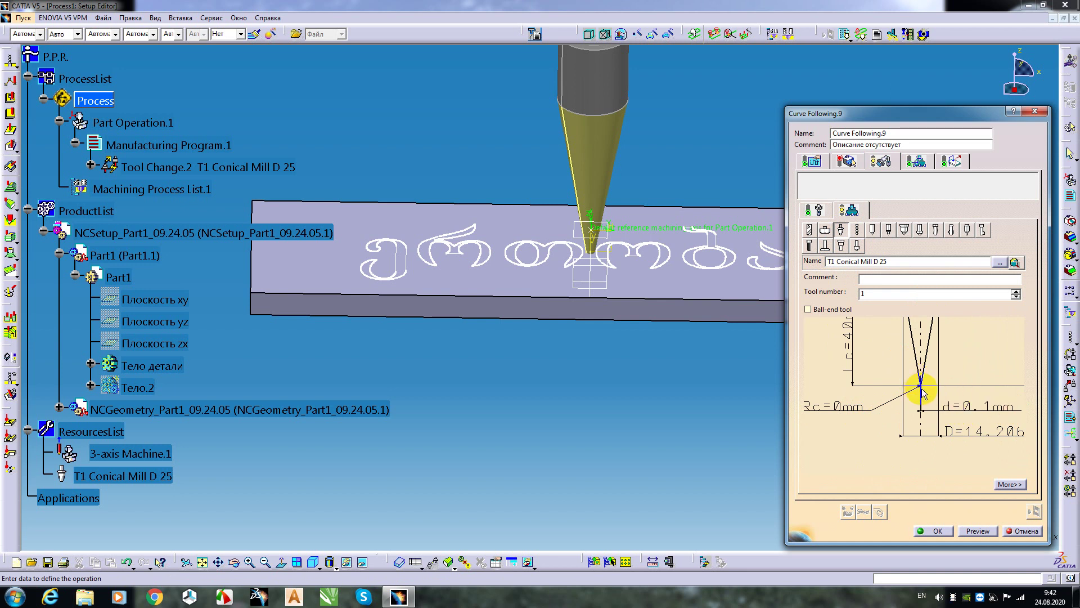
mouse_move(914, 371)
ctrl+middle_down()
mouse_move(891, 409)
mouse_move(863, 414)
mouse_move(866, 426)
ctrl+middle_up()
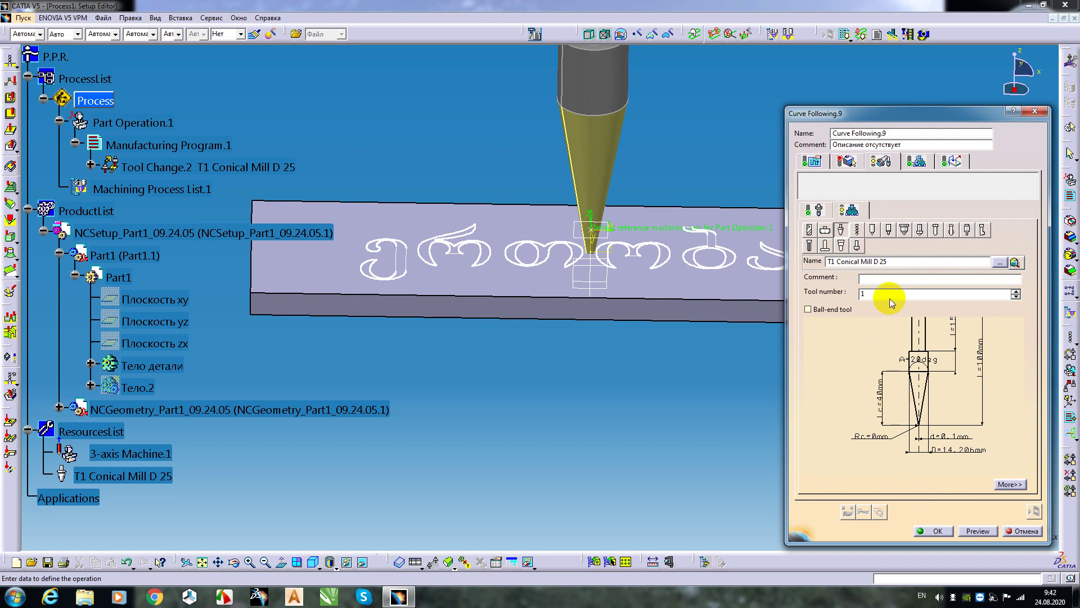
Select the outline of the first letter as the operation's guide and accept an Axial Offset 1 of -0.1 mm
click(847, 162)
middle_drag(515, 349, 601, 362)
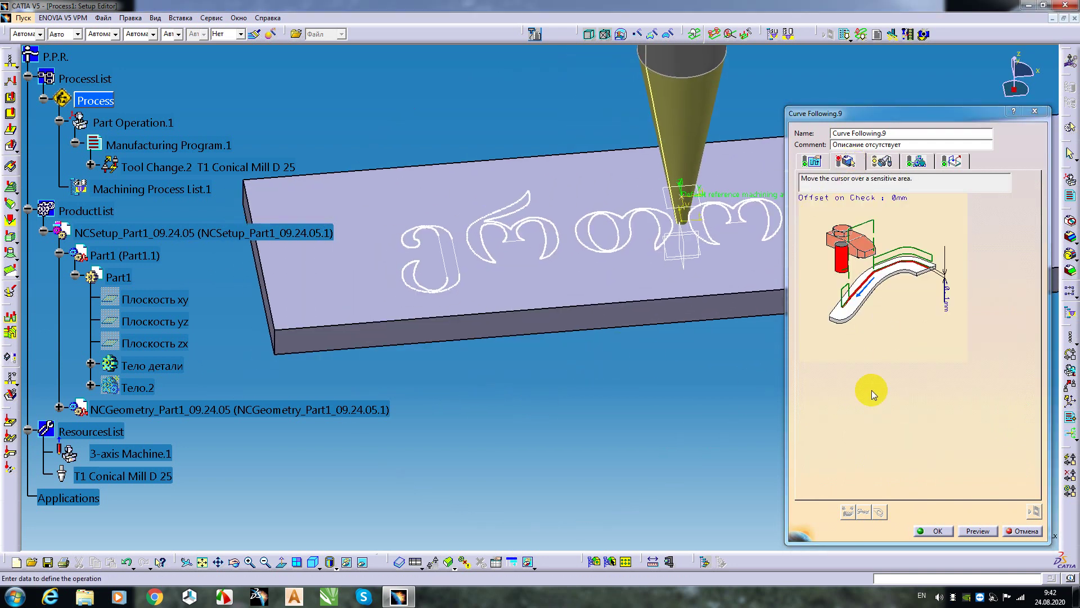
click(867, 282)
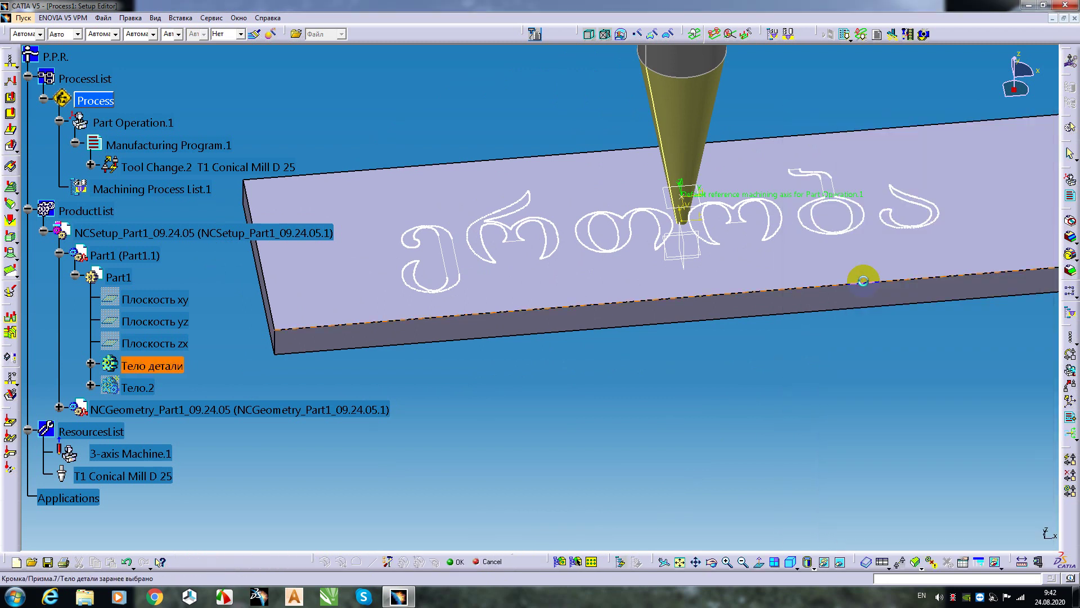
click(462, 261)
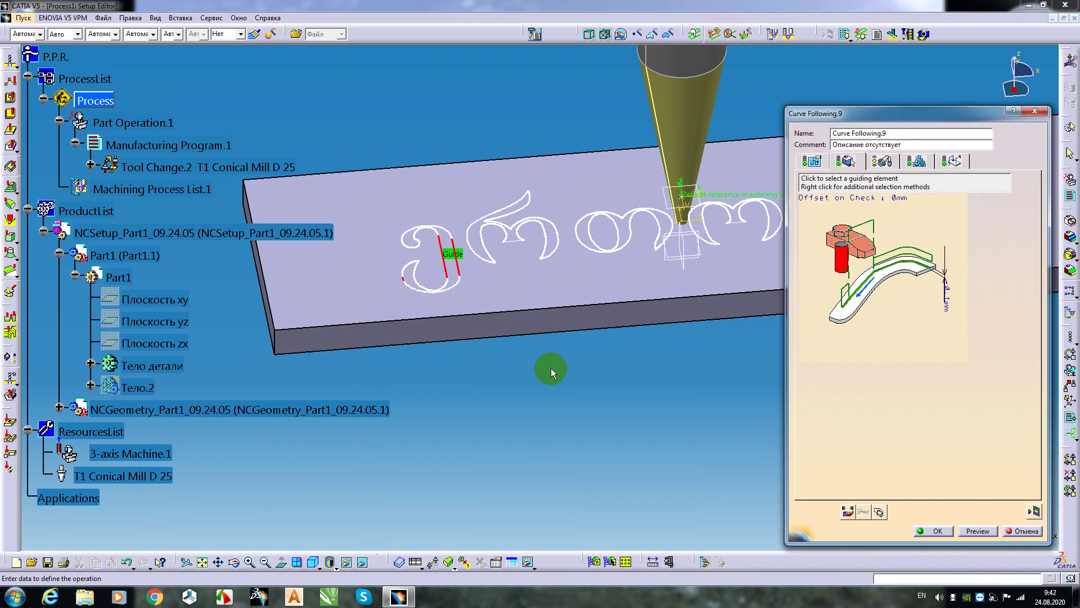
double_click(947, 295)
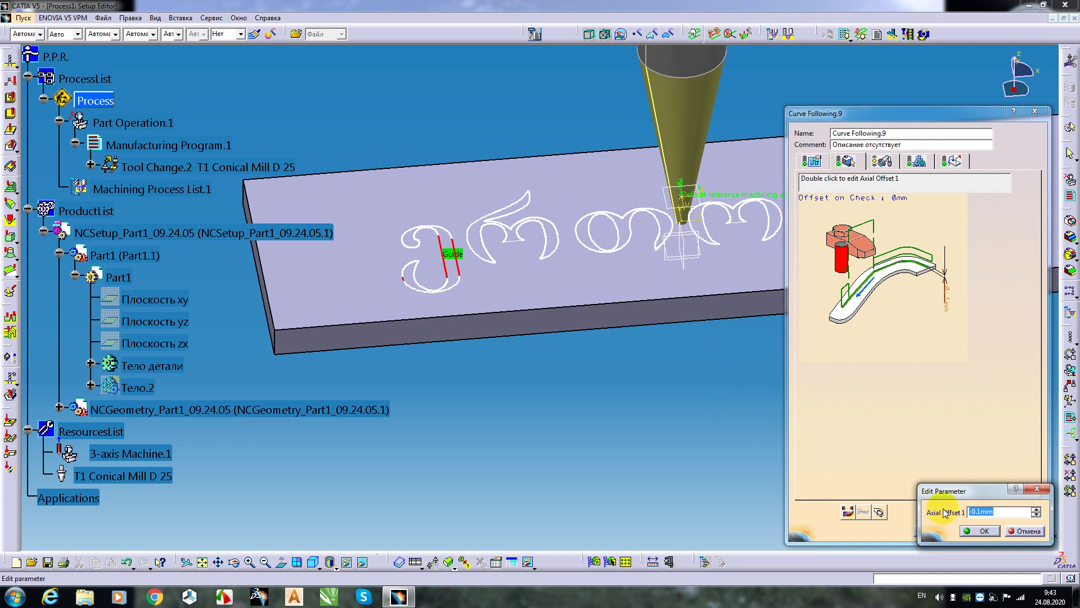
click(984, 532)
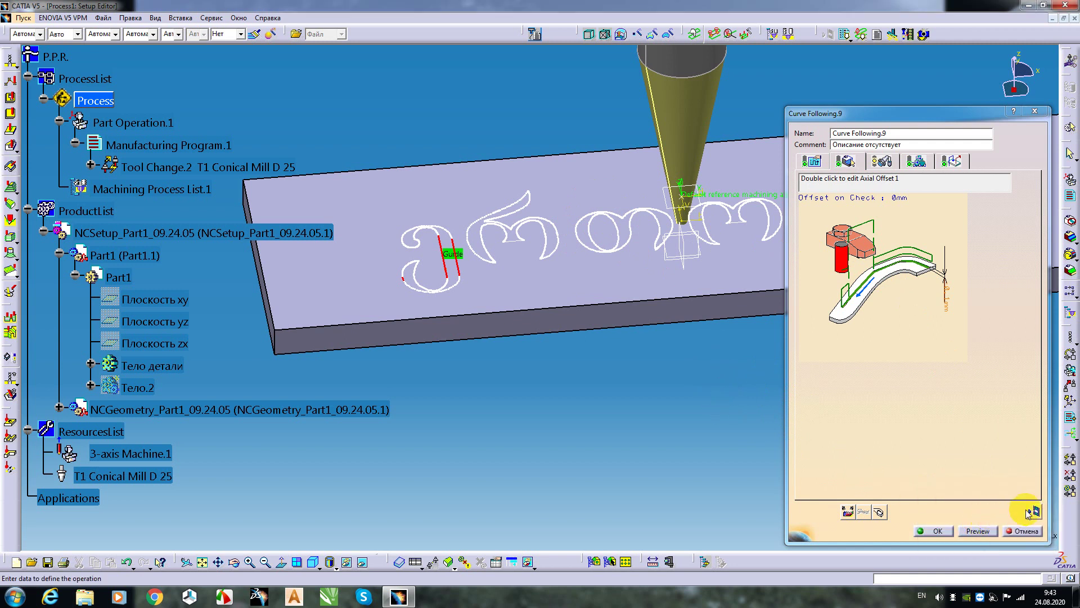
Compute the tool path along the first letter and replay its tool animation from the start
click(1029, 514)
mouse_move(583, 377)
middle_down()
mouse_move(558, 434)
mouse_move(522, 304)
mouse_move(588, 395)
middle_up()
drag(887, 383, 848, 385)
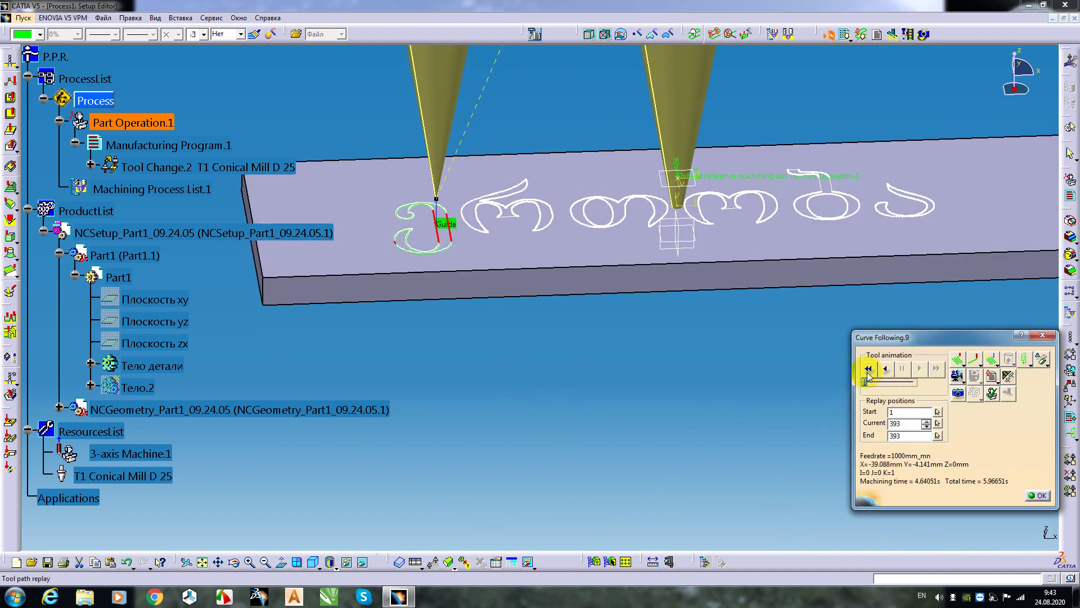
click(920, 370)
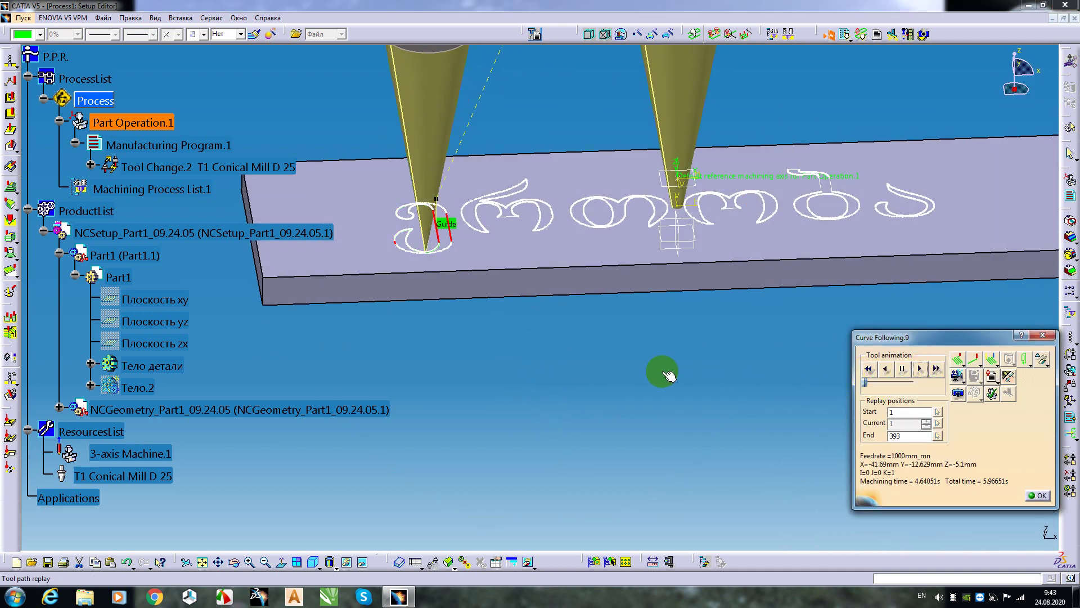
Run the video material-removal simulation of the first letter's engraving and accept the Curve Following operation
click(957, 375)
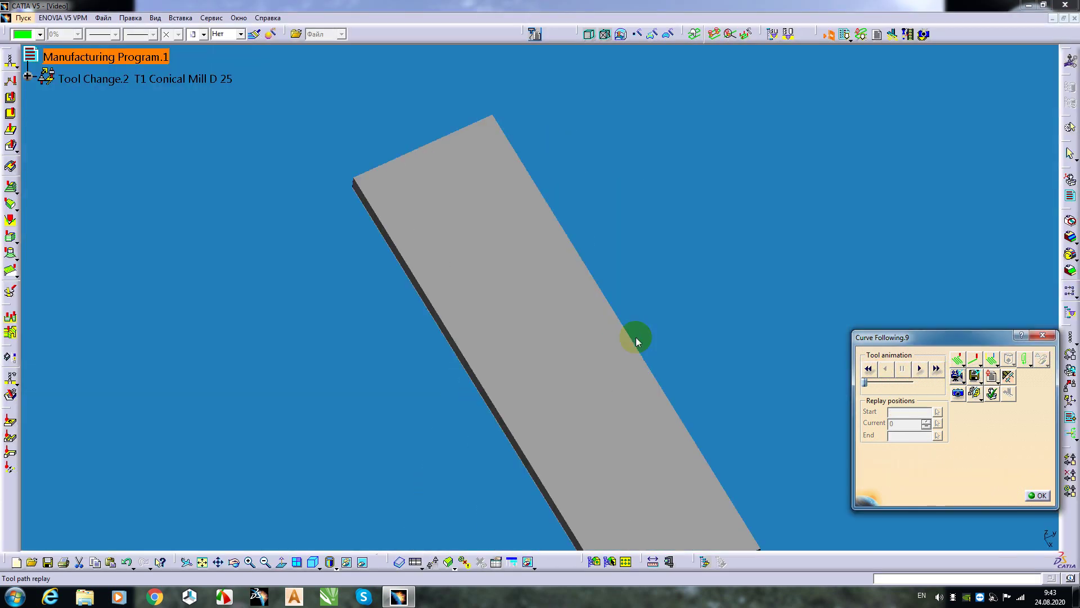
middle_drag(636, 337, 567, 430)
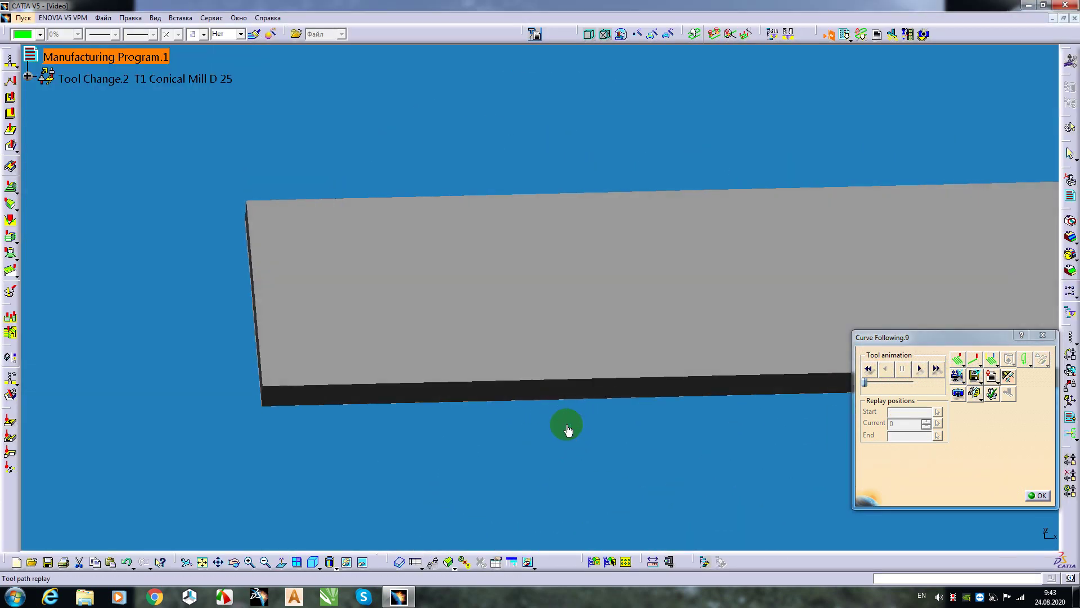
middle_drag(369, 428, 548, 449)
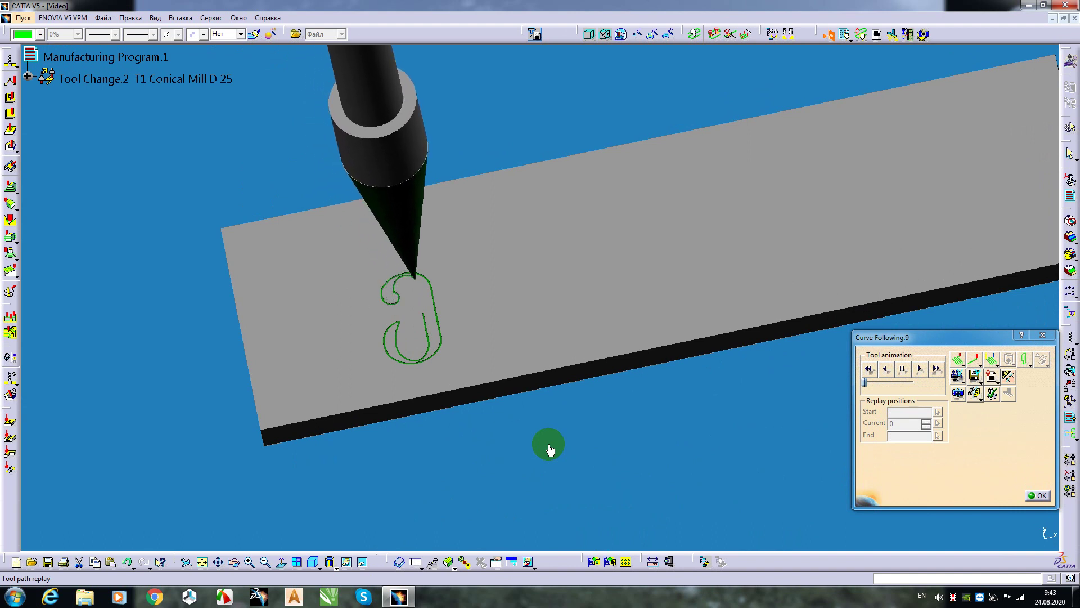
click(1038, 496)
click(939, 531)
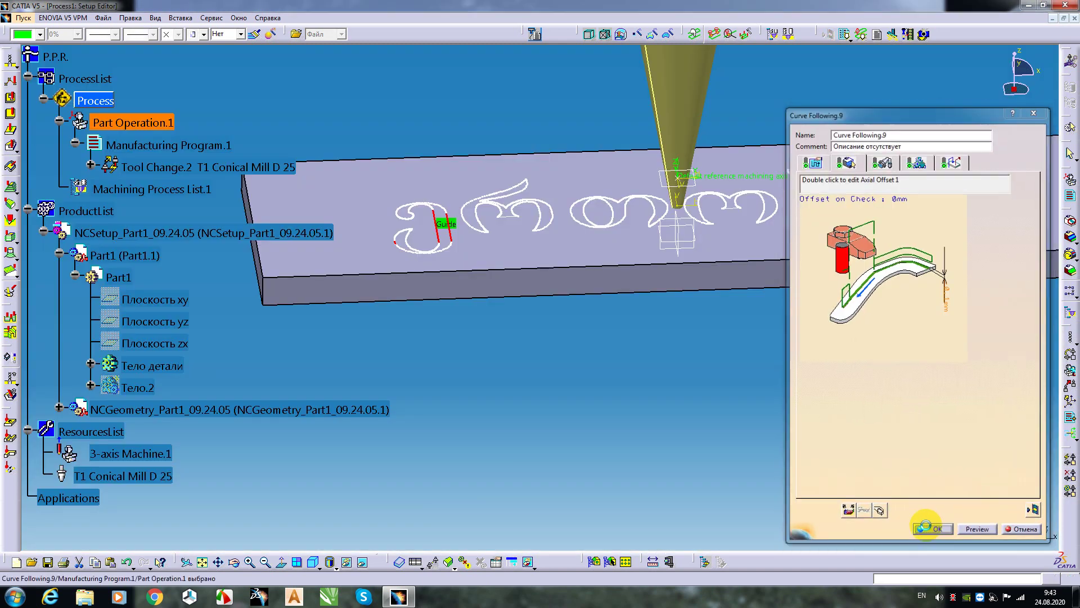
Expand Tool Change.2 in the program and duplicate Curve Following.9 directly after itself
middle_drag(602, 389, 641, 373)
click(90, 163)
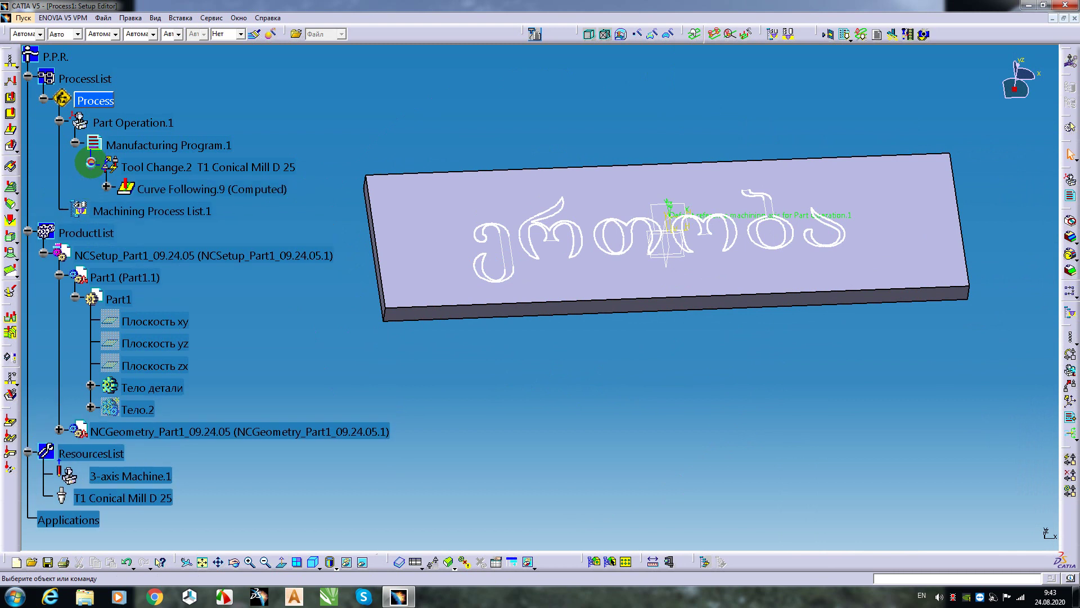
click(160, 191)
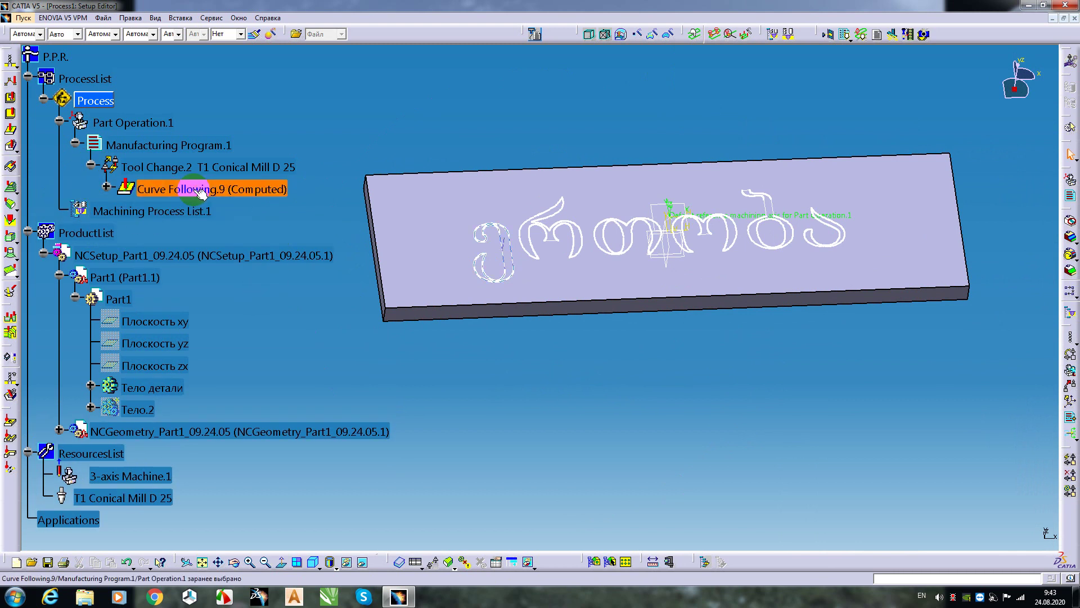
right_click(156, 193)
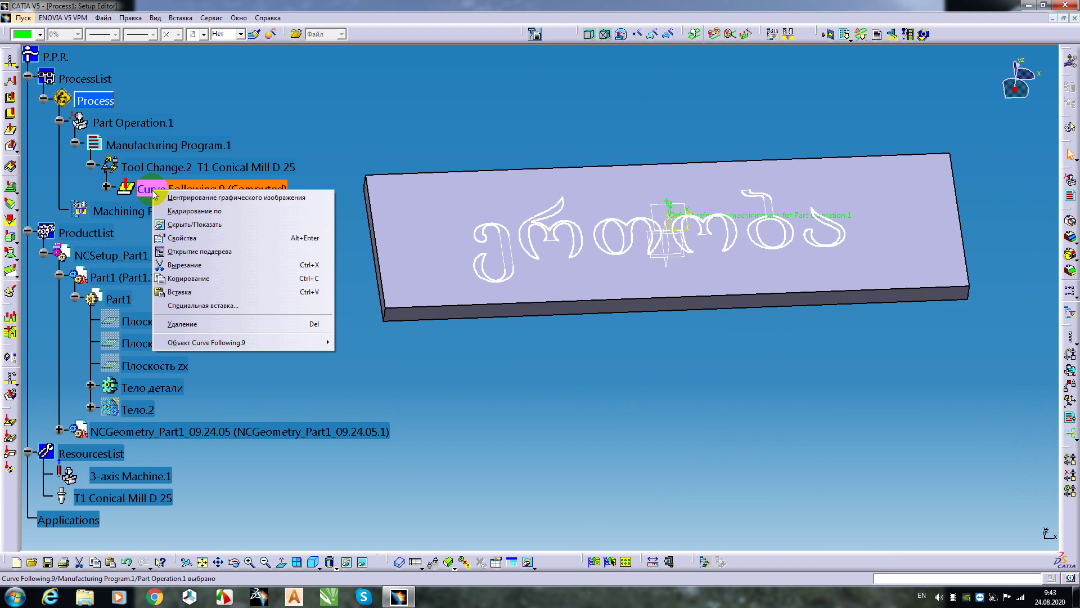
click(179, 278)
right_click(156, 189)
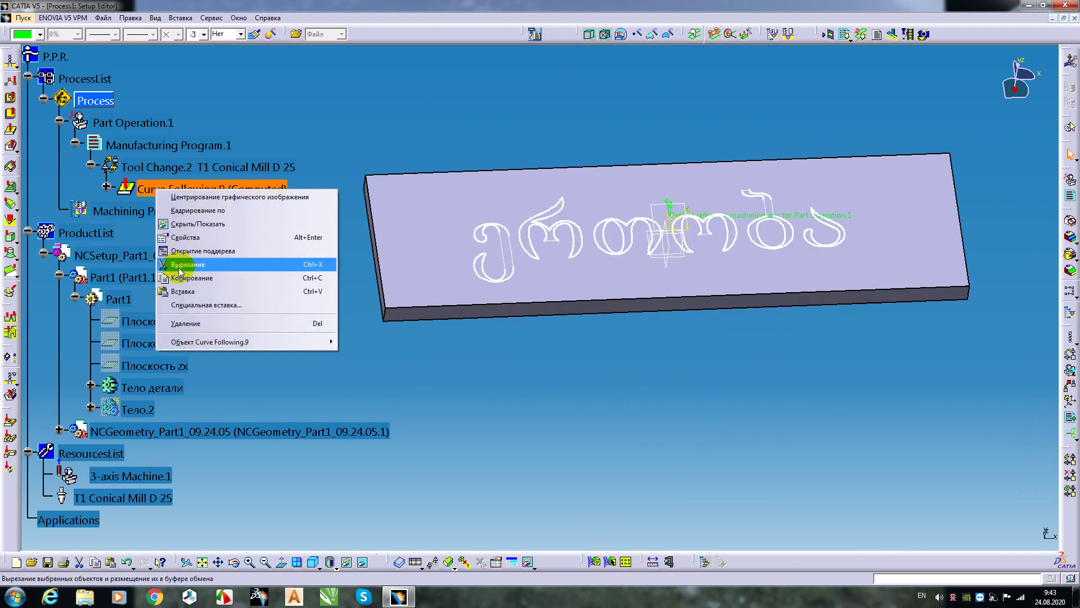
click(179, 288)
Open the duplicated Curve Following operation and delete the guide geometry it took over from the first letter
double_click(214, 211)
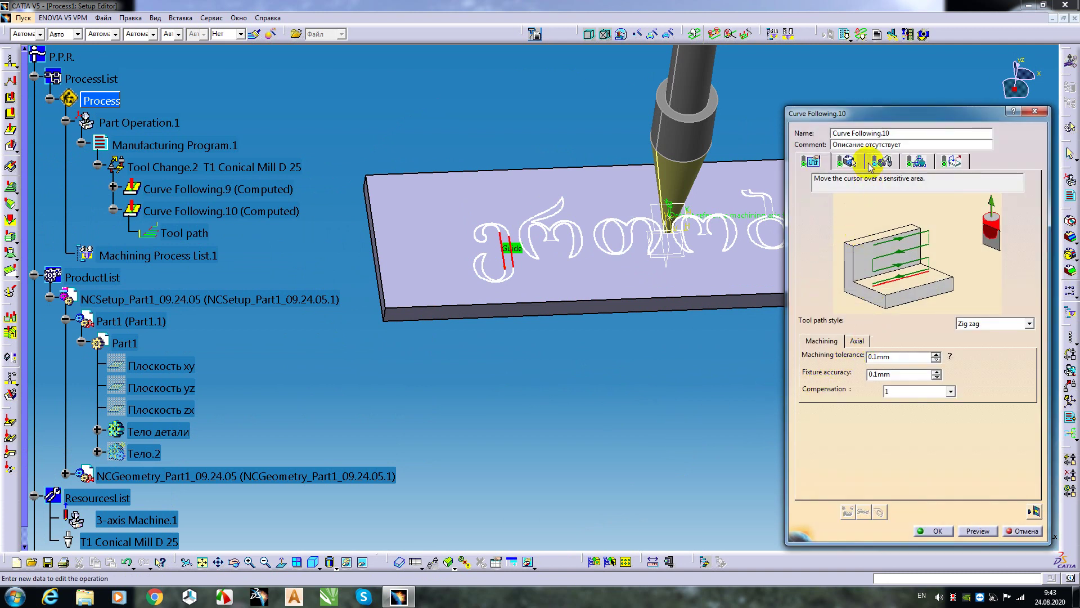
click(859, 164)
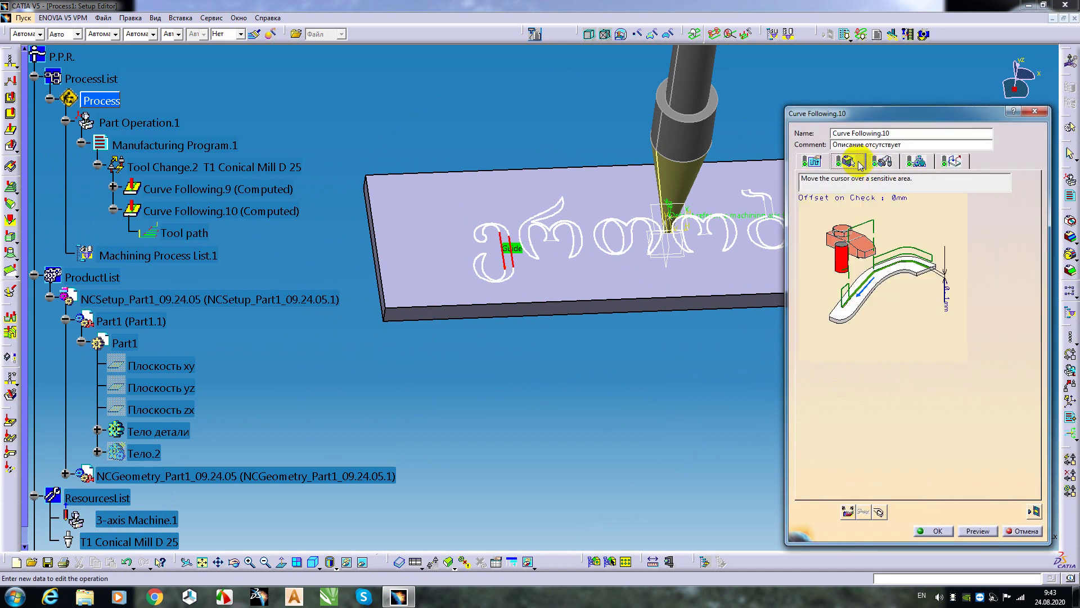
click(879, 512)
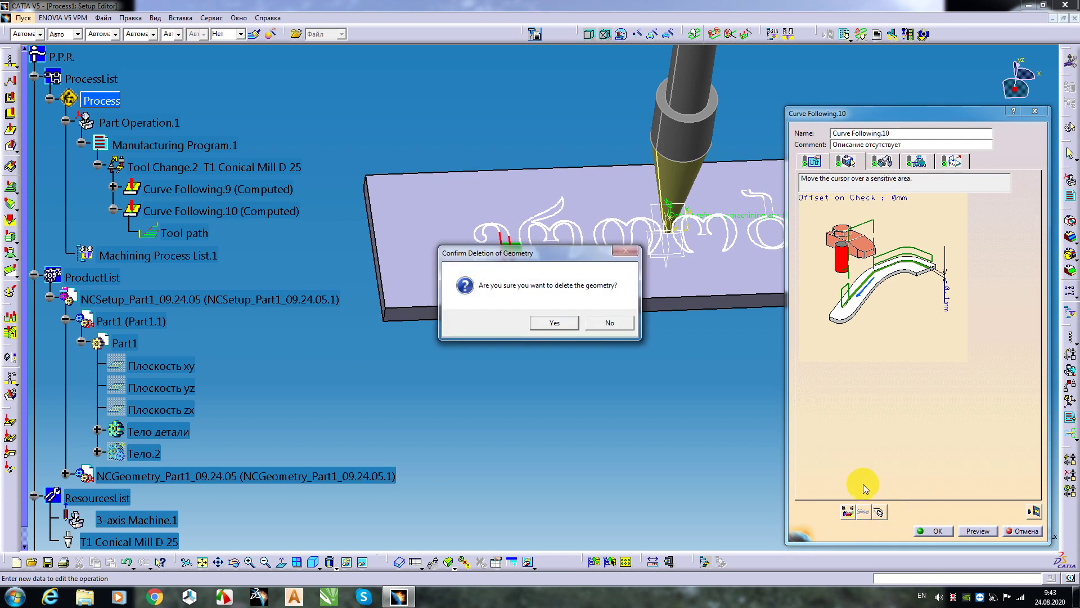
click(569, 329)
middle_drag(622, 357, 561, 398)
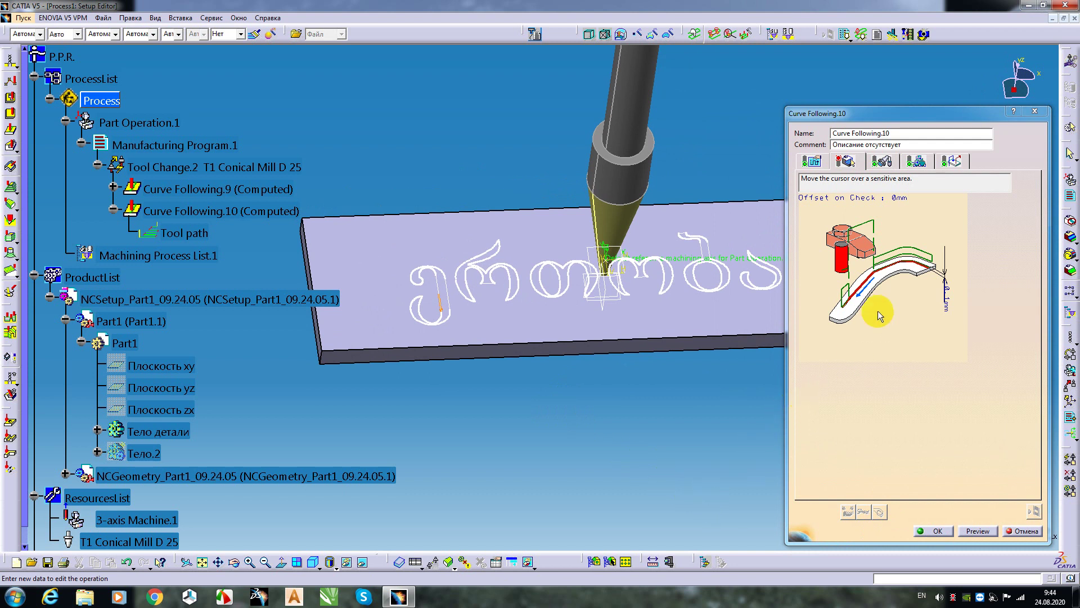
Select the second letter's outline as the guide contour of Curve Following.10
middle_drag(766, 367, 765, 367)
click(861, 292)
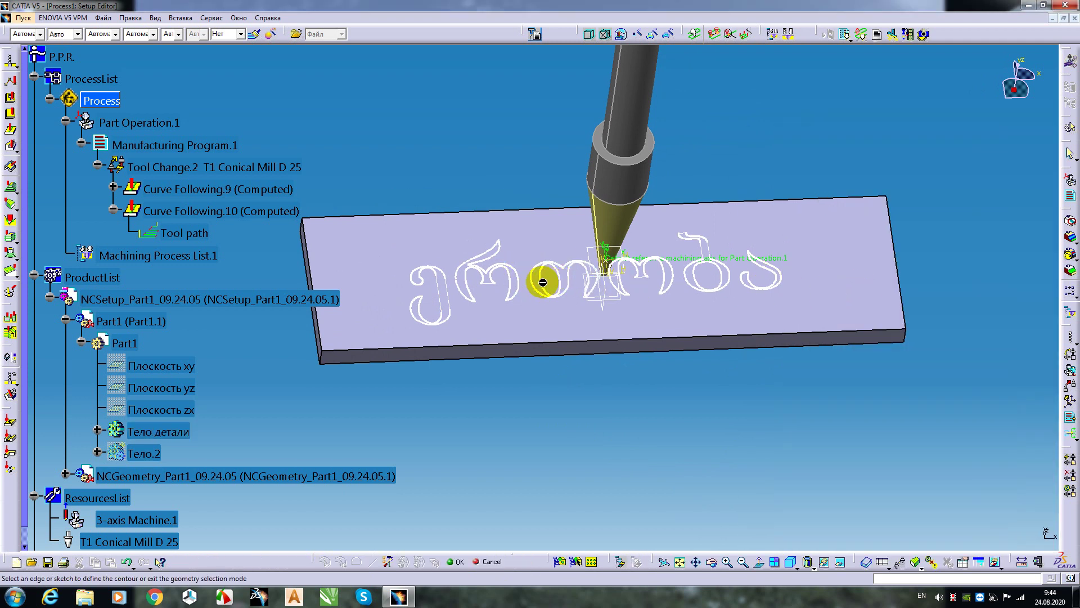
click(523, 290)
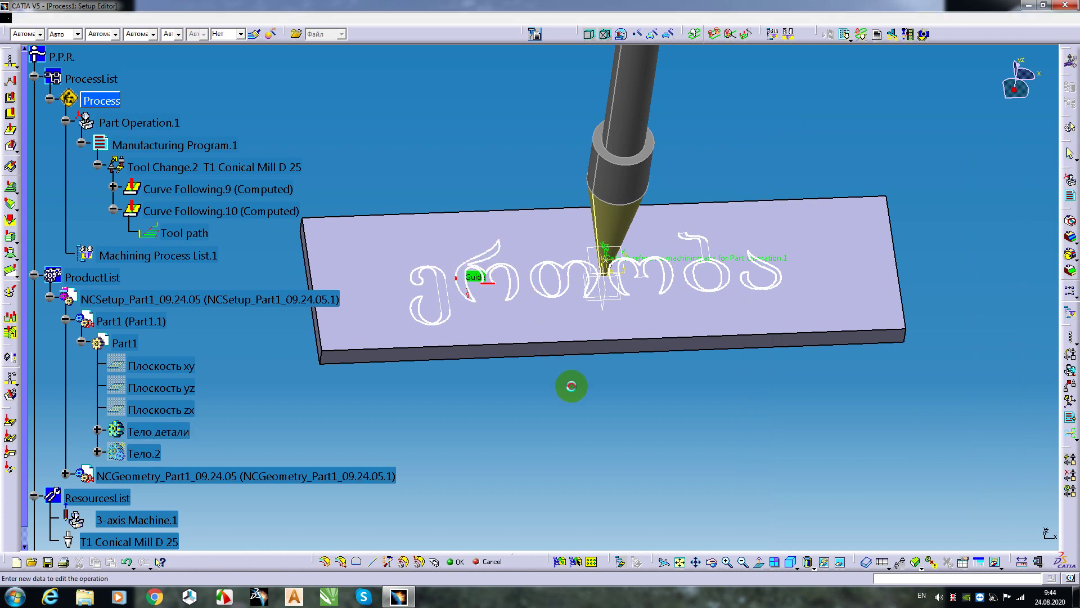
Compute the second letter's tool path, run its video material-removal simulation and accept Curve Following.10
click(1034, 510)
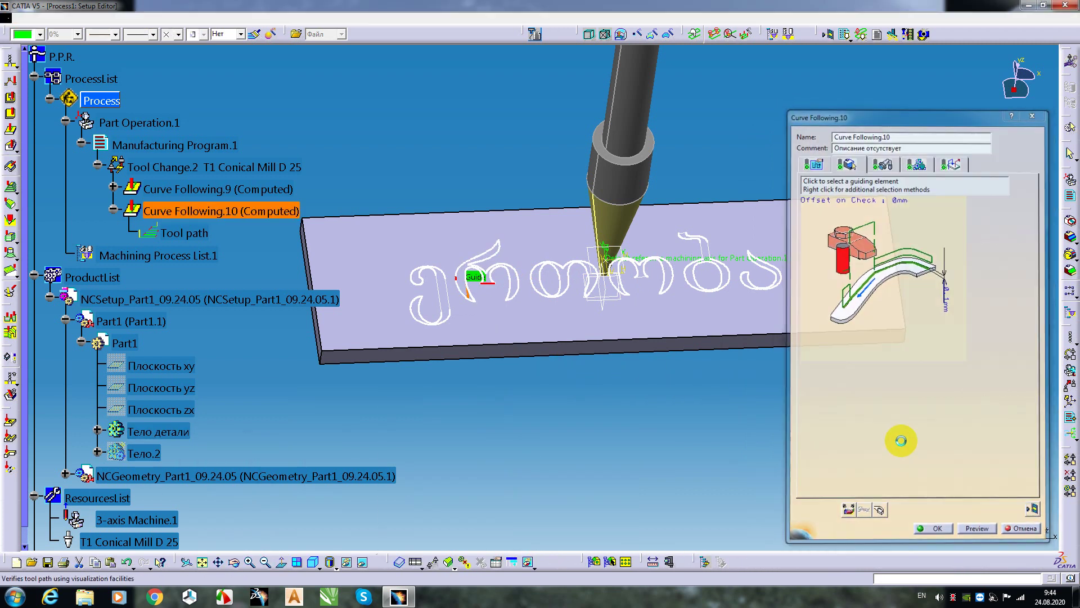
click(956, 376)
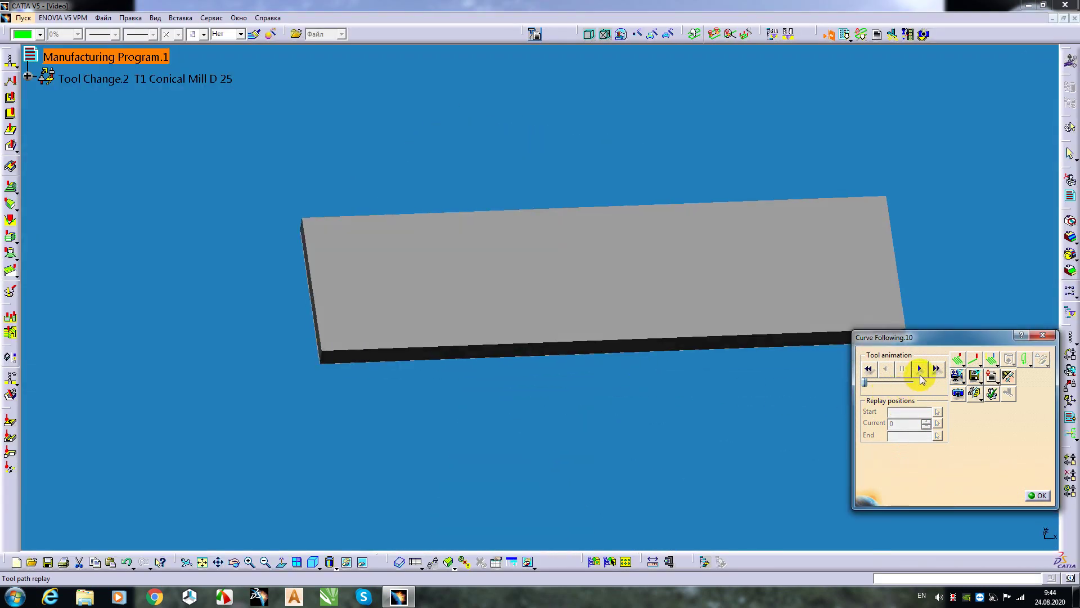
click(920, 369)
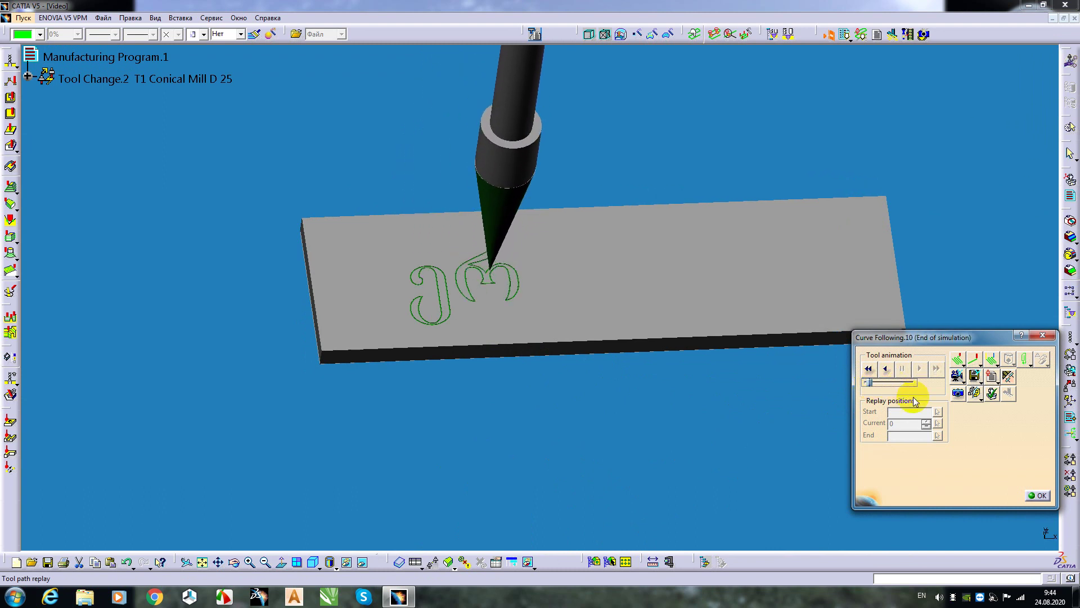
click(1038, 495)
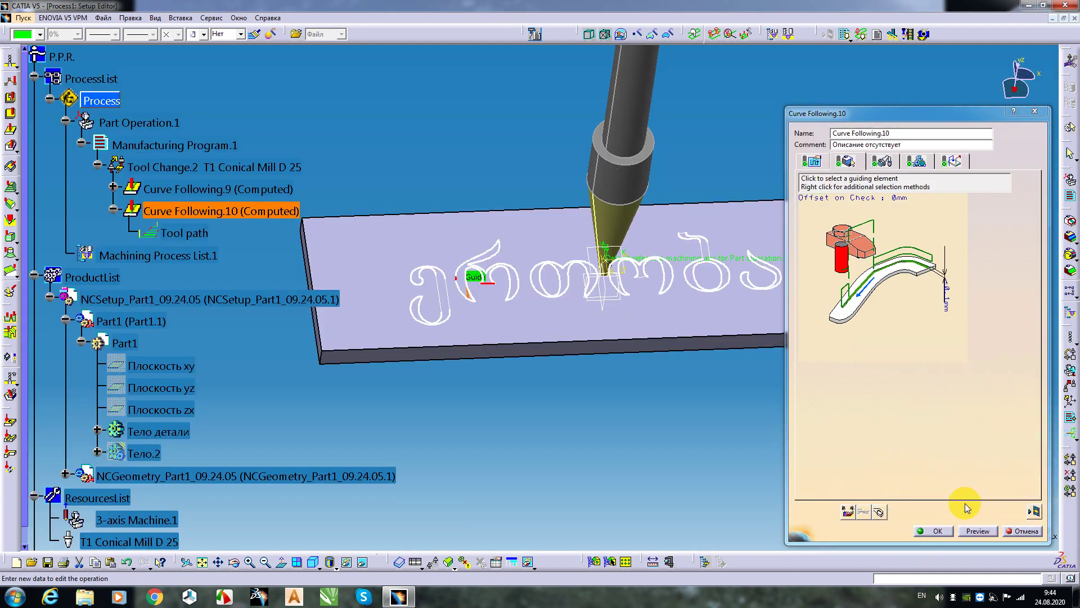
click(938, 531)
Duplicate Curve Following.10 directly after itself in the manufacturing program
mouse_move(555, 422)
middle_down()
mouse_move(495, 424)
mouse_move(541, 434)
mouse_move(571, 415)
mouse_move(569, 437)
middle_up()
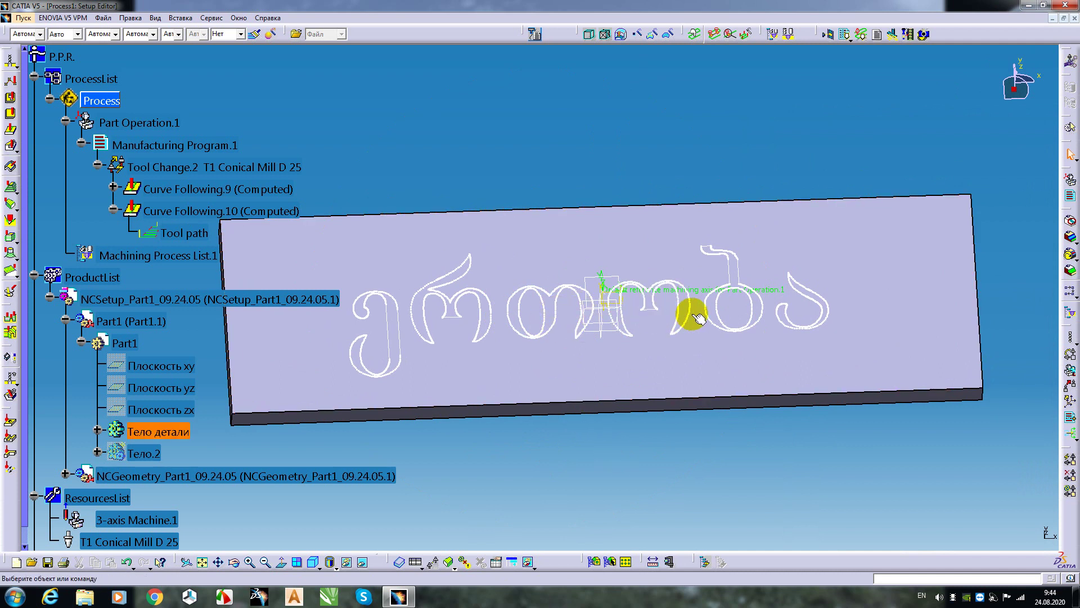
click(714, 433)
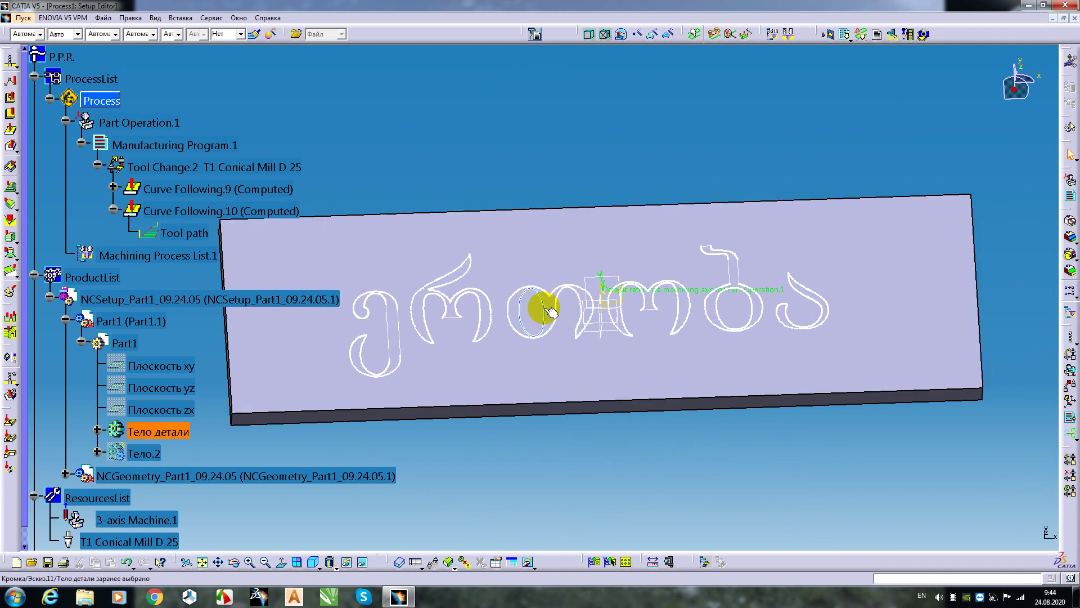
middle_drag(603, 441, 447, 411)
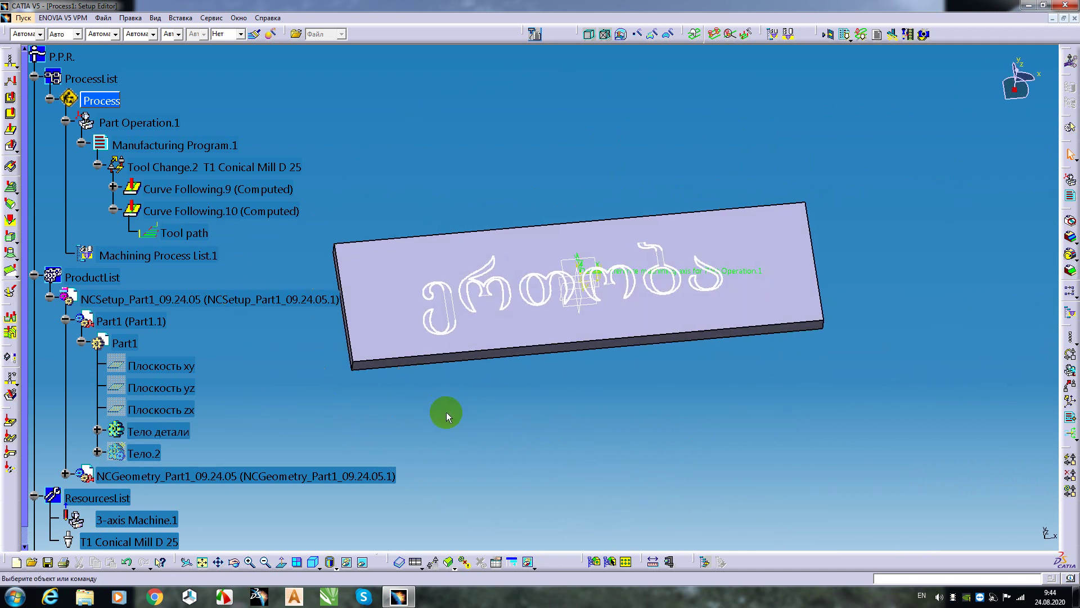
right_click(175, 214)
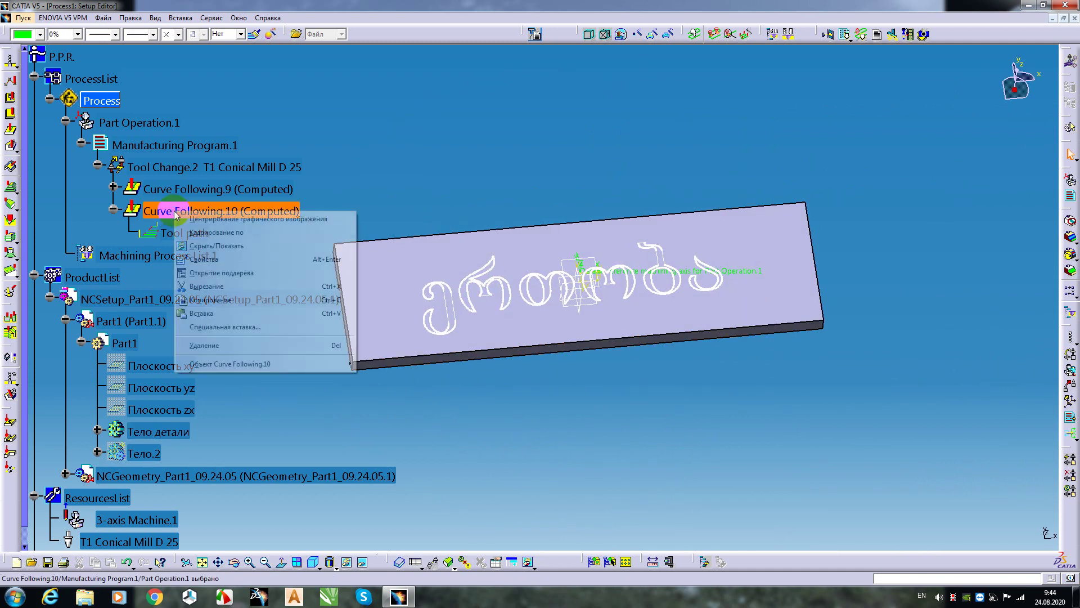
click(203, 300)
right_click(140, 209)
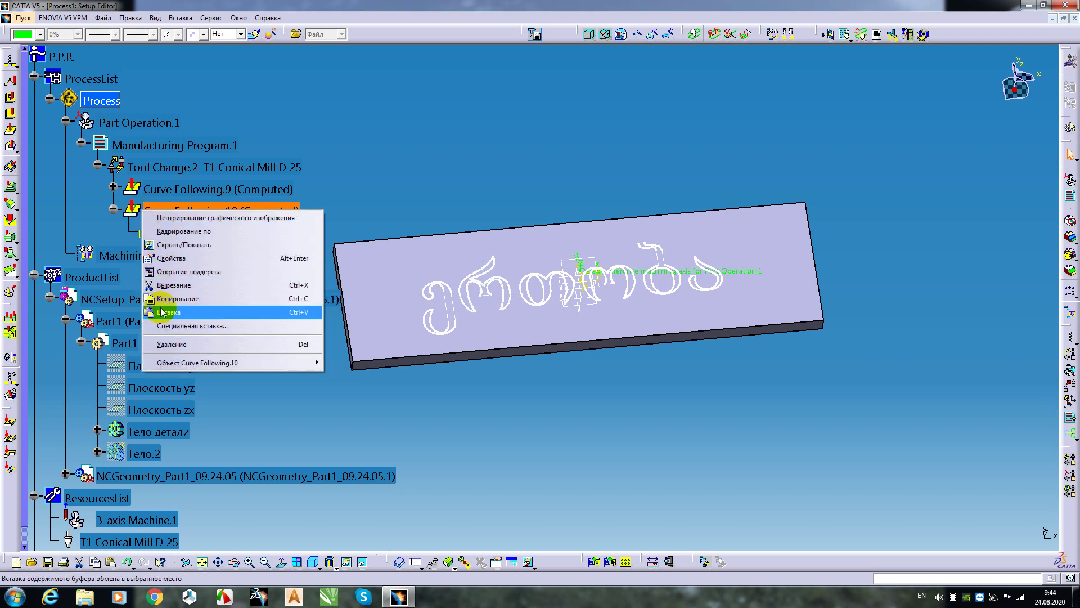
click(163, 311)
Open the duplicated Curve Following.11 and replace its inherited guide geometry with the third letter's outer outline
double_click(162, 257)
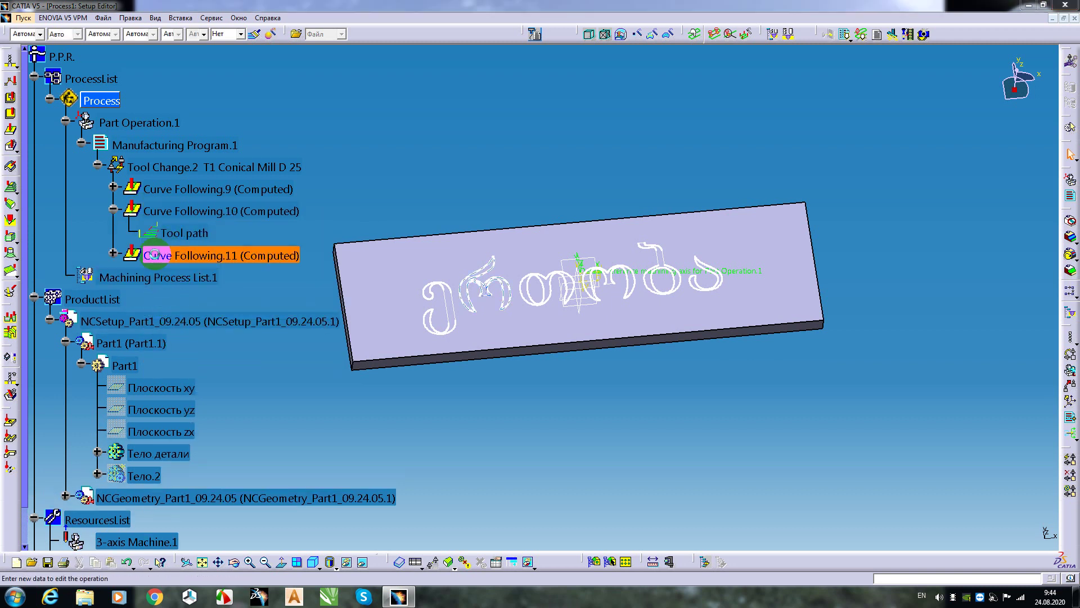
click(847, 161)
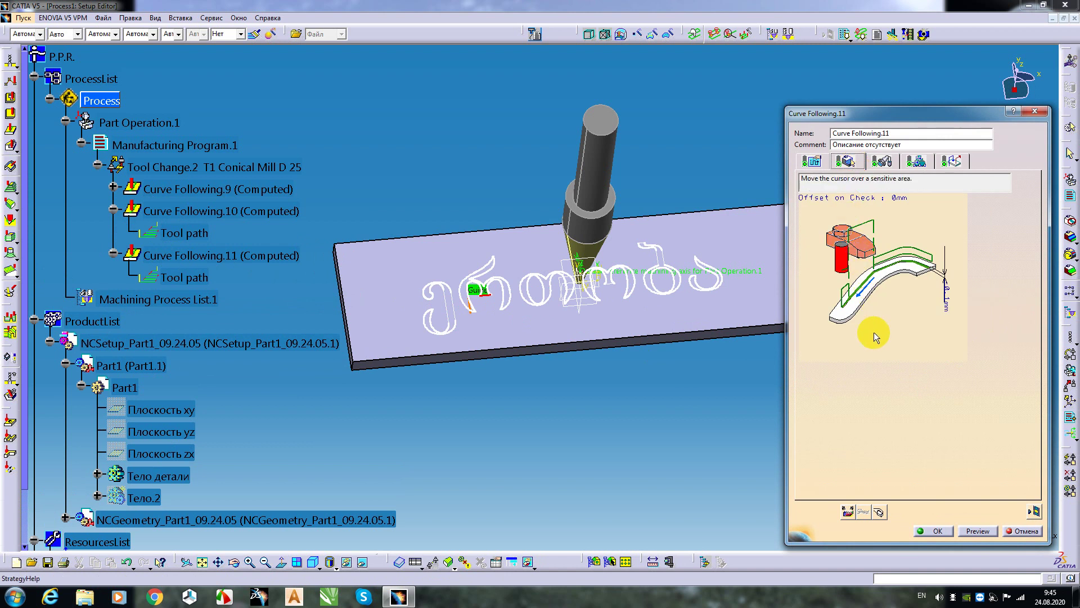
click(879, 513)
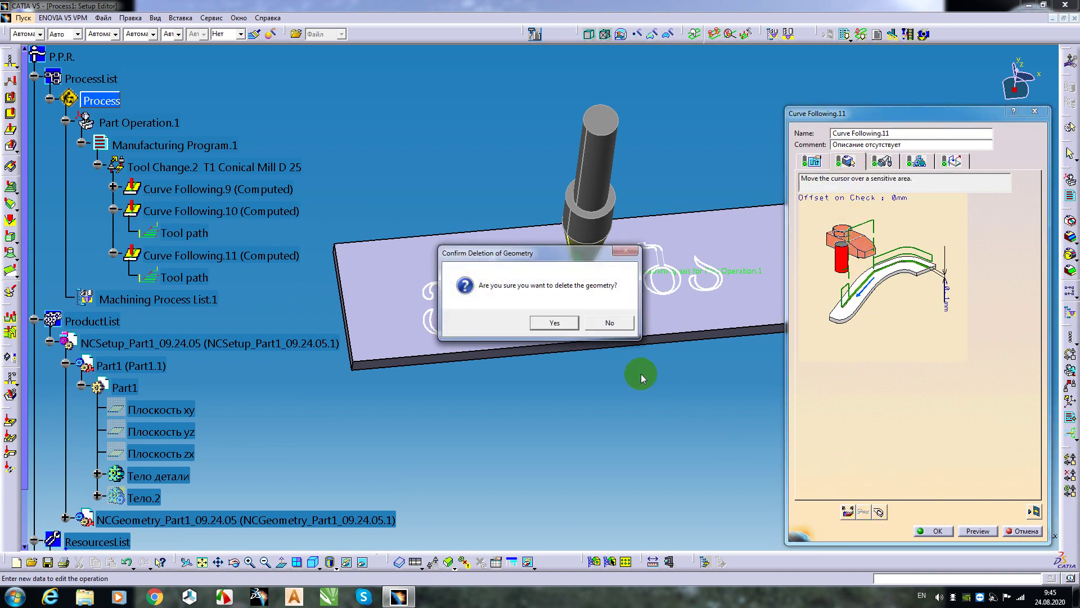
click(556, 324)
click(865, 286)
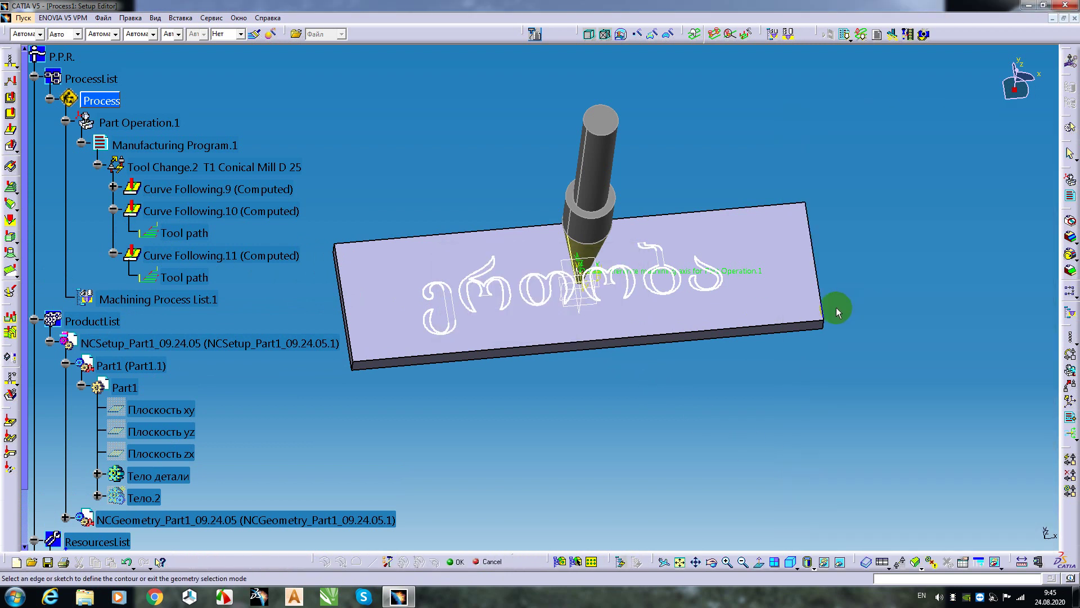
click(563, 301)
double_click(591, 403)
click(1017, 489)
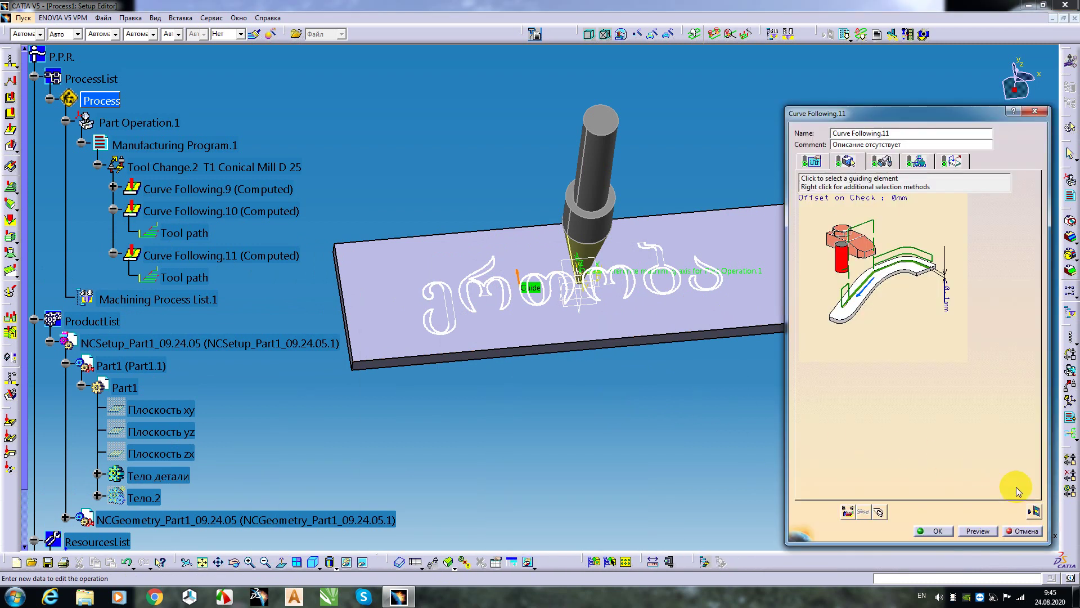
Compute the tool path along the third letter's outer outline, run its video simulation and accept Curve Following.11
click(1034, 512)
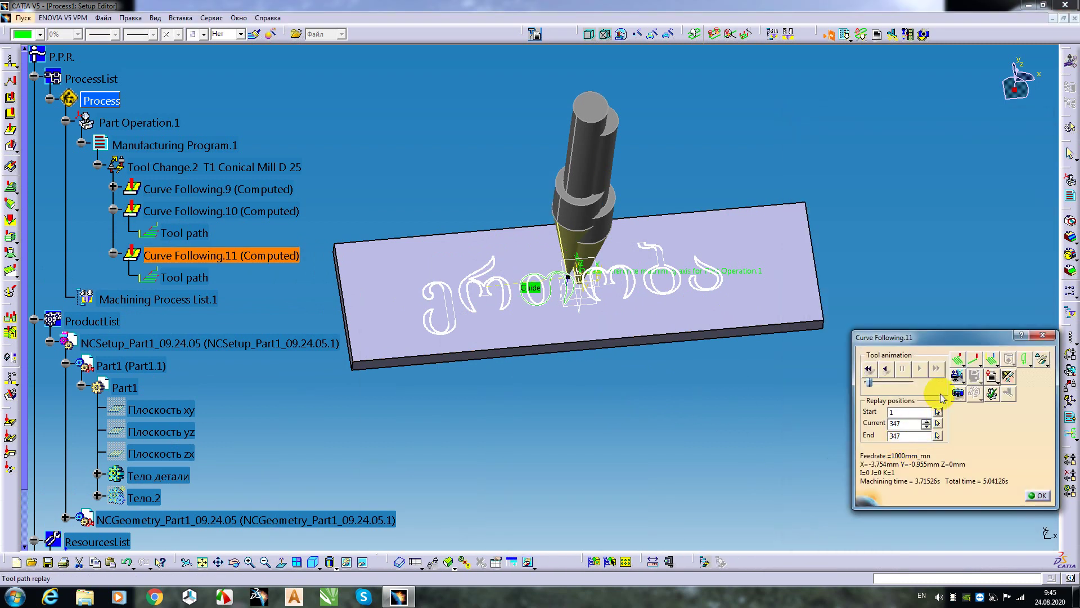
click(958, 375)
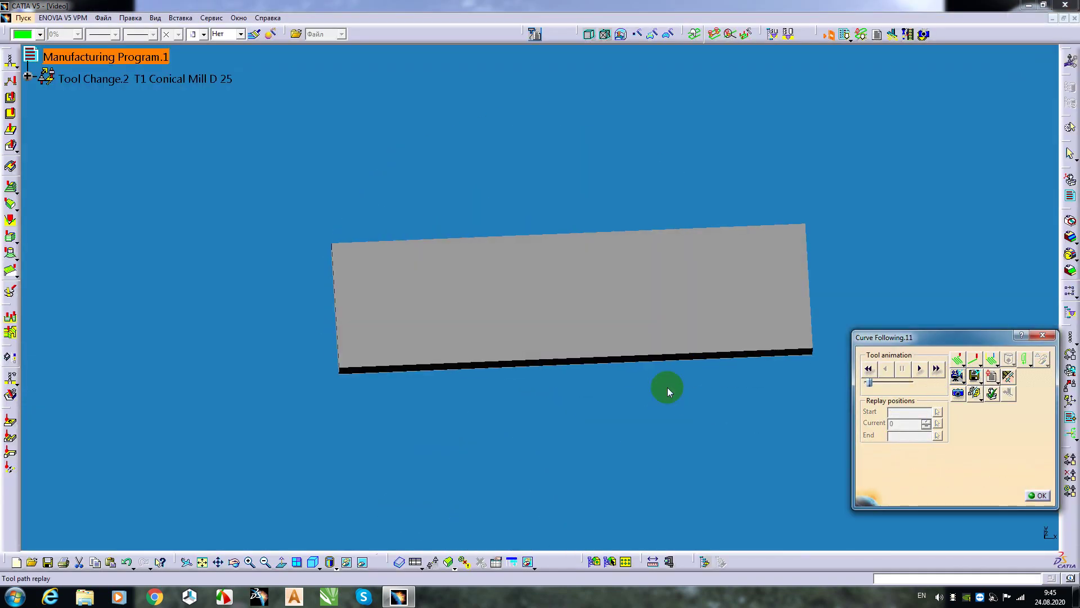
click(919, 370)
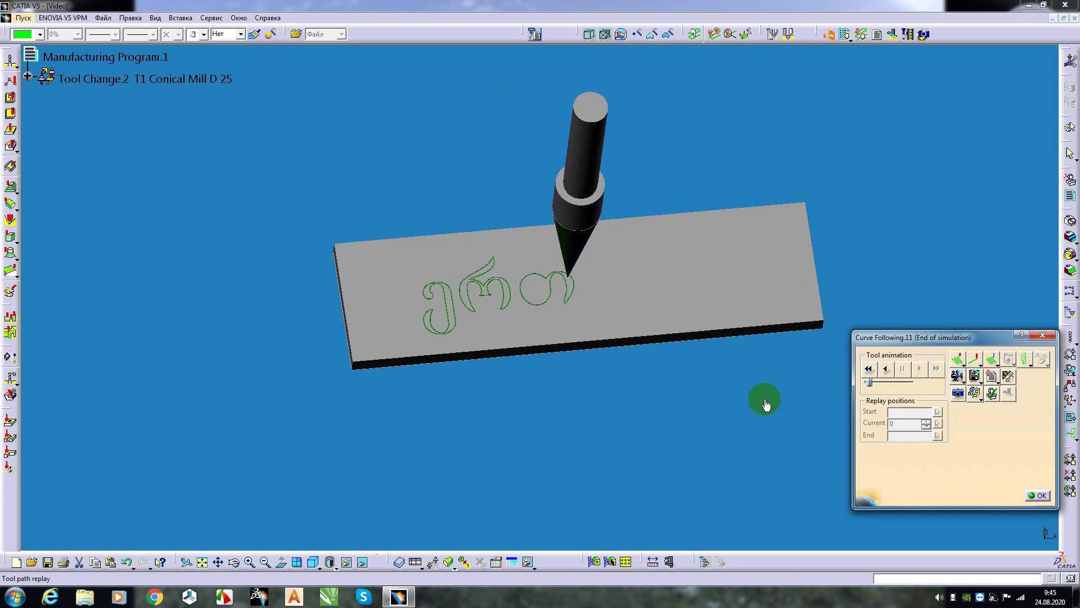
click(1025, 494)
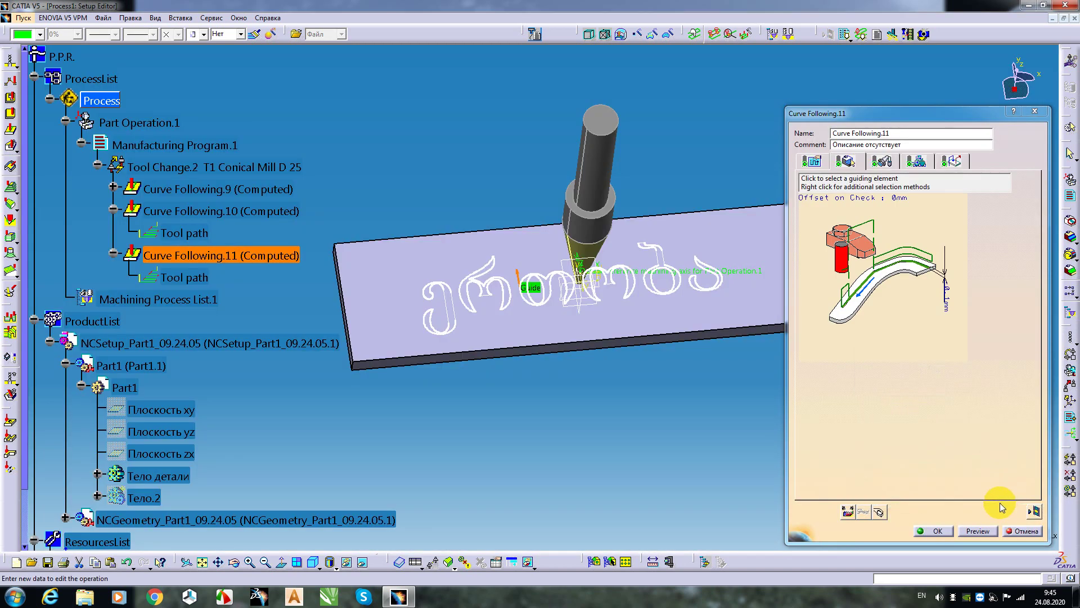
click(938, 531)
Duplicate Curve Following.11 directly after itself in the manufacturing program
right_click(174, 256)
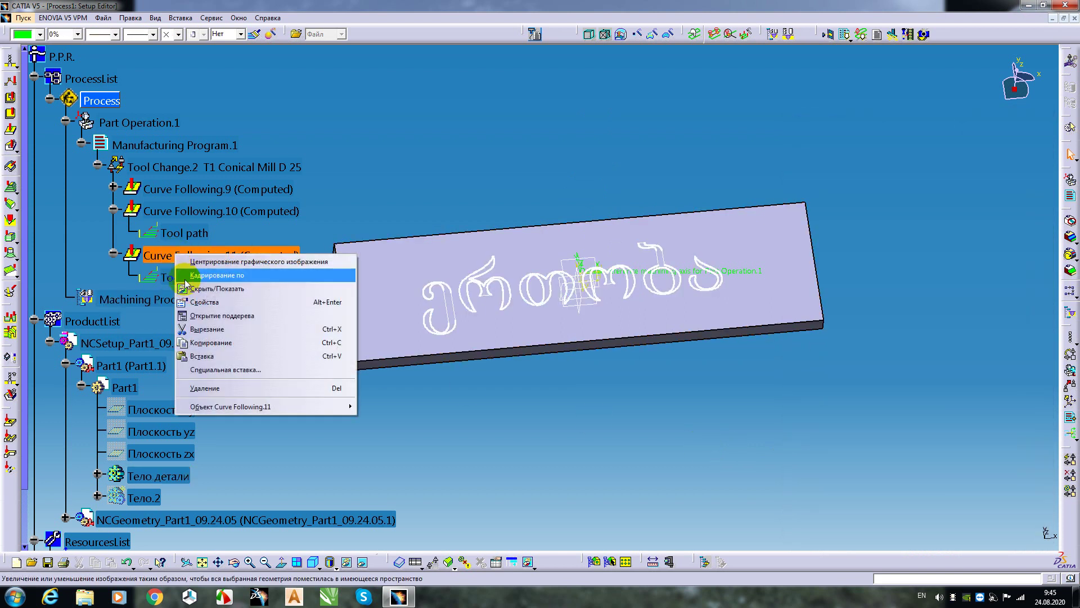
click(200, 349)
right_click(166, 257)
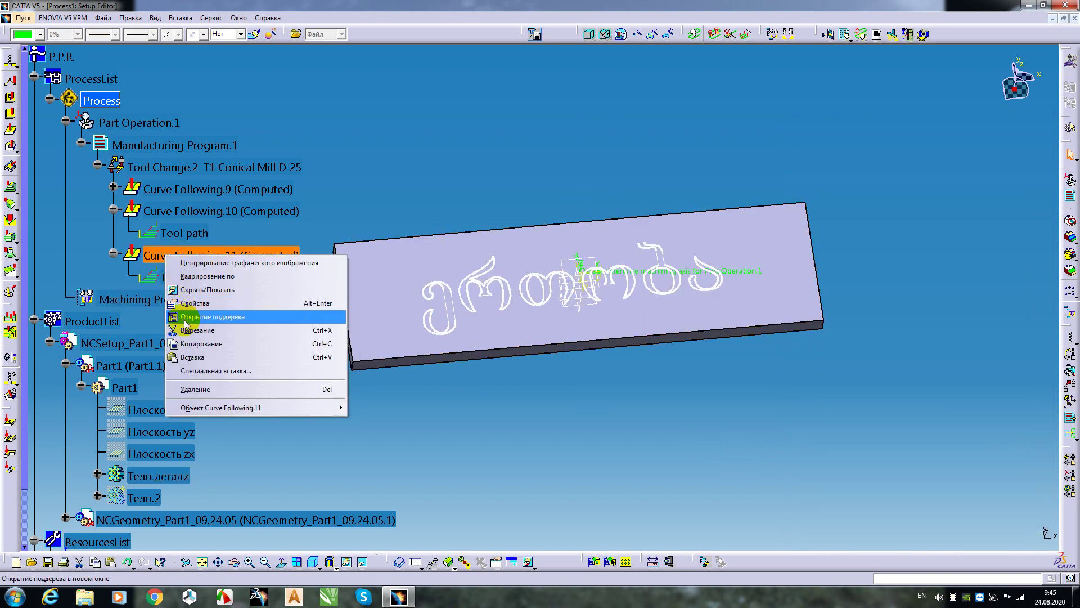
click(190, 357)
Open the duplicated Curve Following.12 and replace its inherited guide geometry with the inner loop of the third letter
double_click(225, 299)
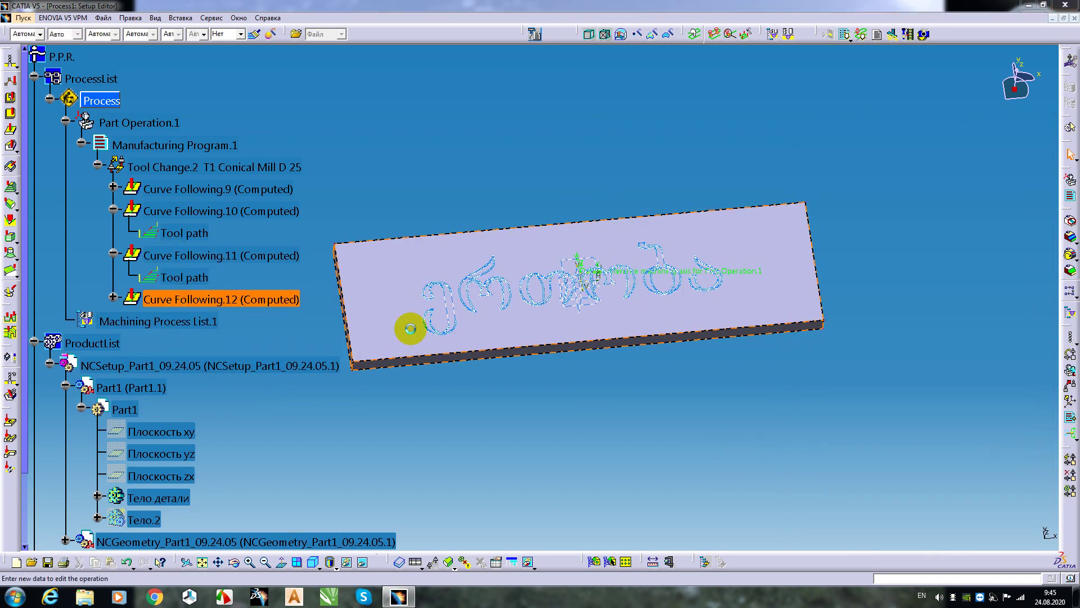
click(848, 163)
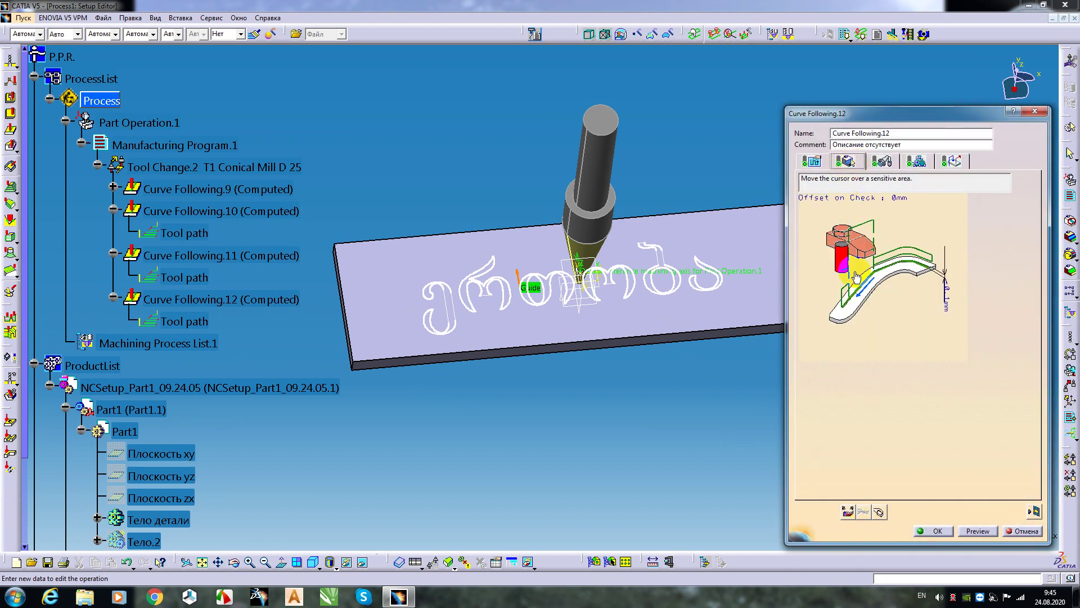
click(886, 510)
click(559, 320)
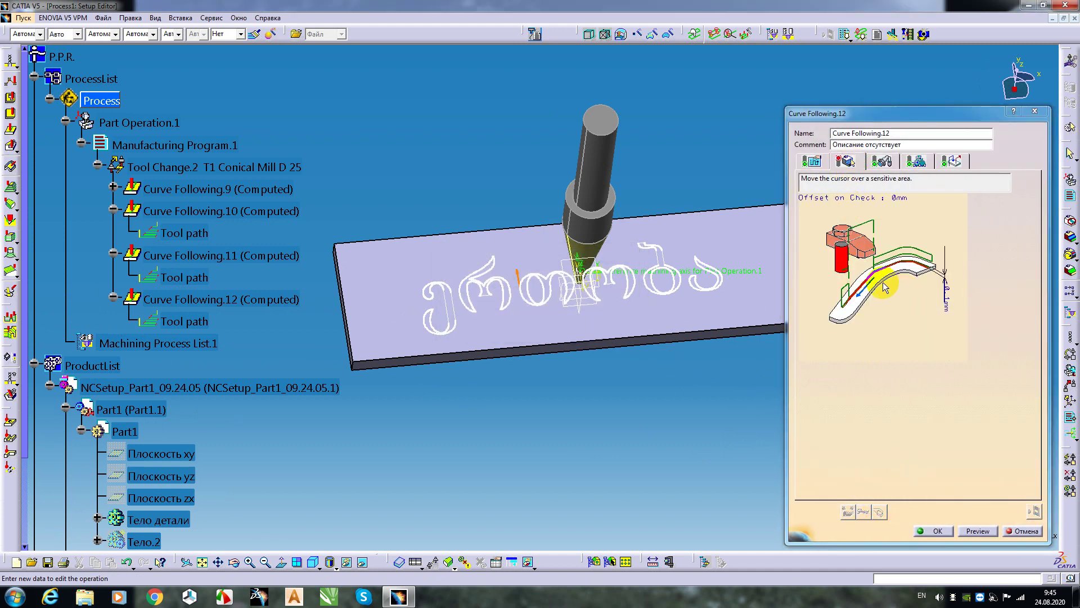
click(865, 288)
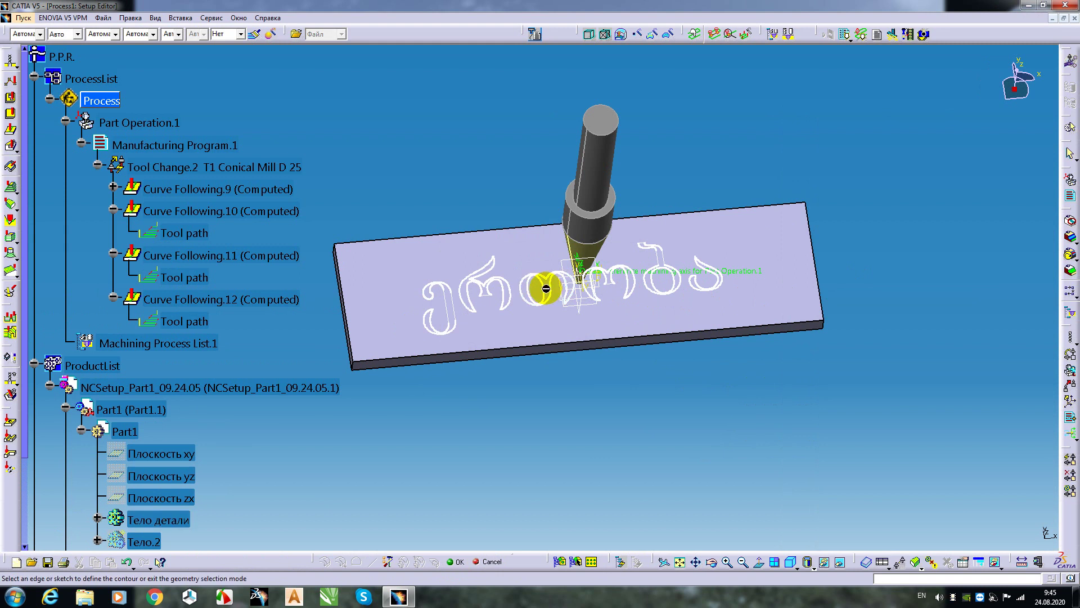
click(549, 292)
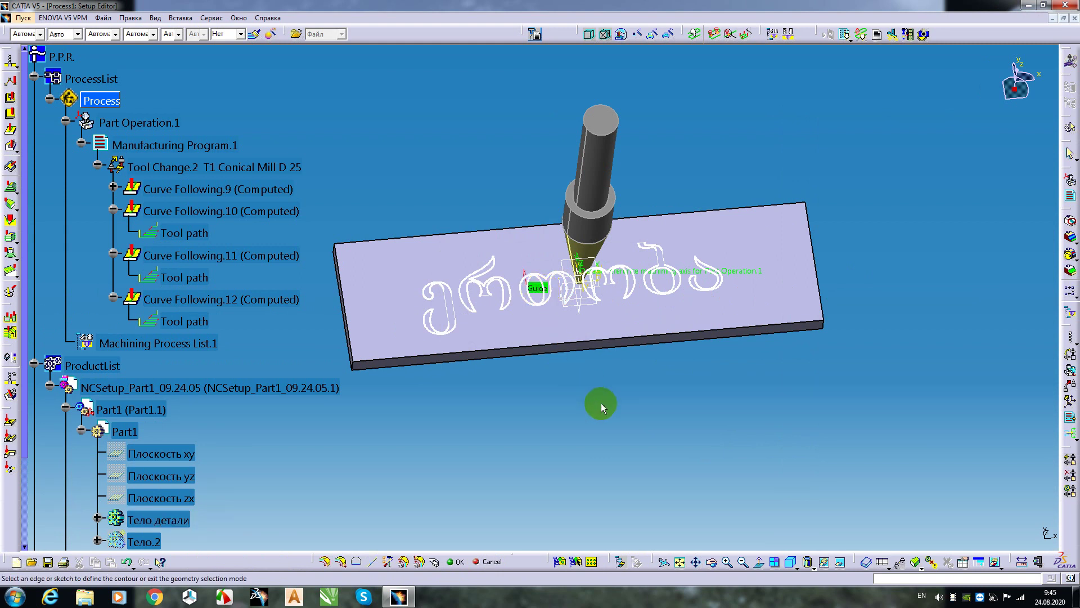
Compute the tool path along the third letter's inner loop, run its video simulation and accept Curve Following.12
click(1034, 511)
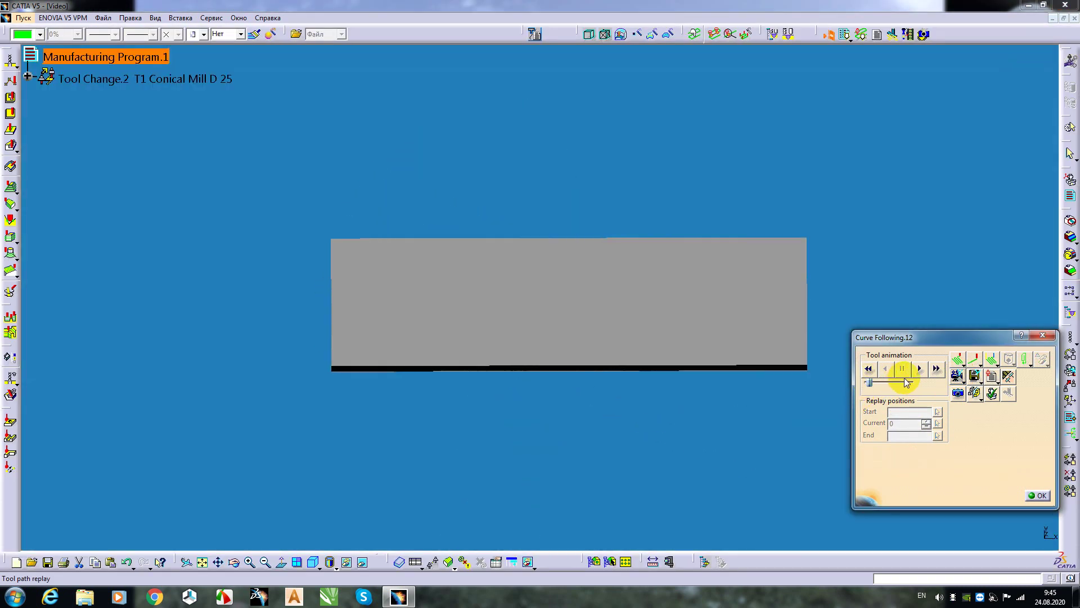
click(919, 369)
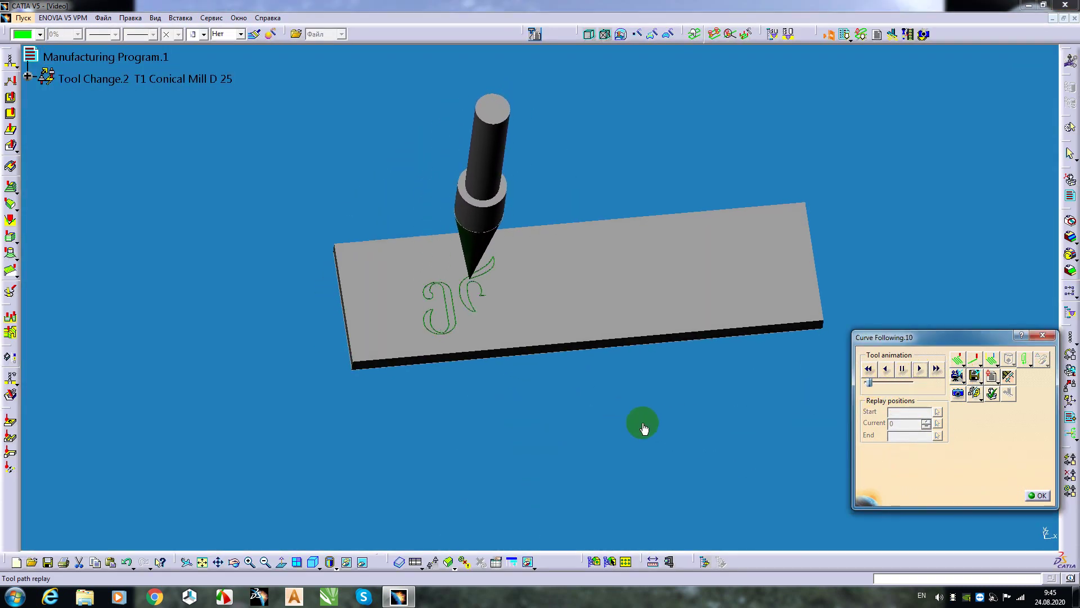
click(1037, 495)
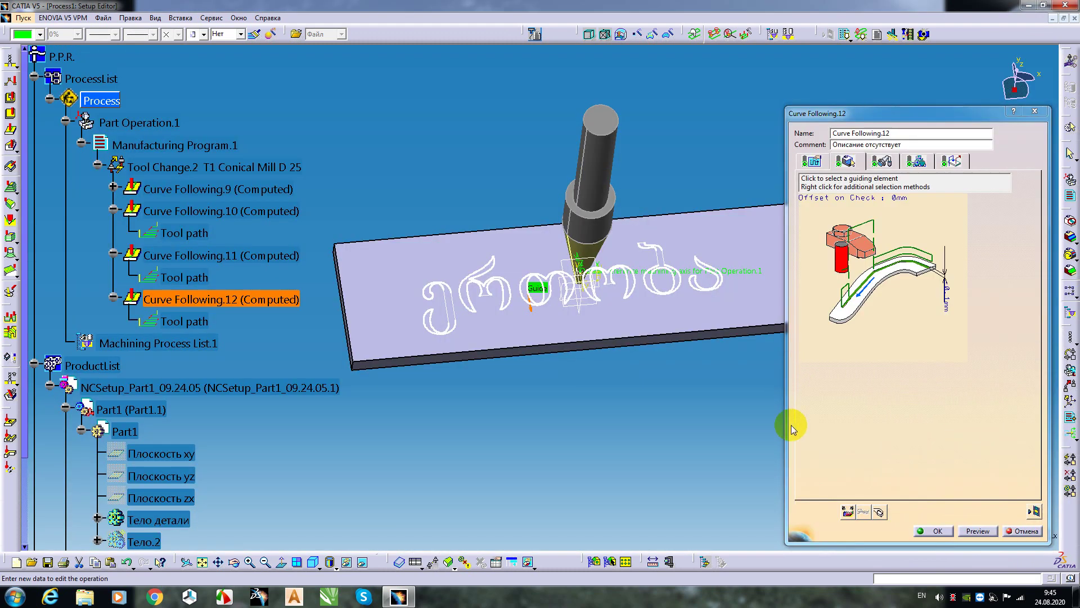
middle_drag(668, 441, 519, 357)
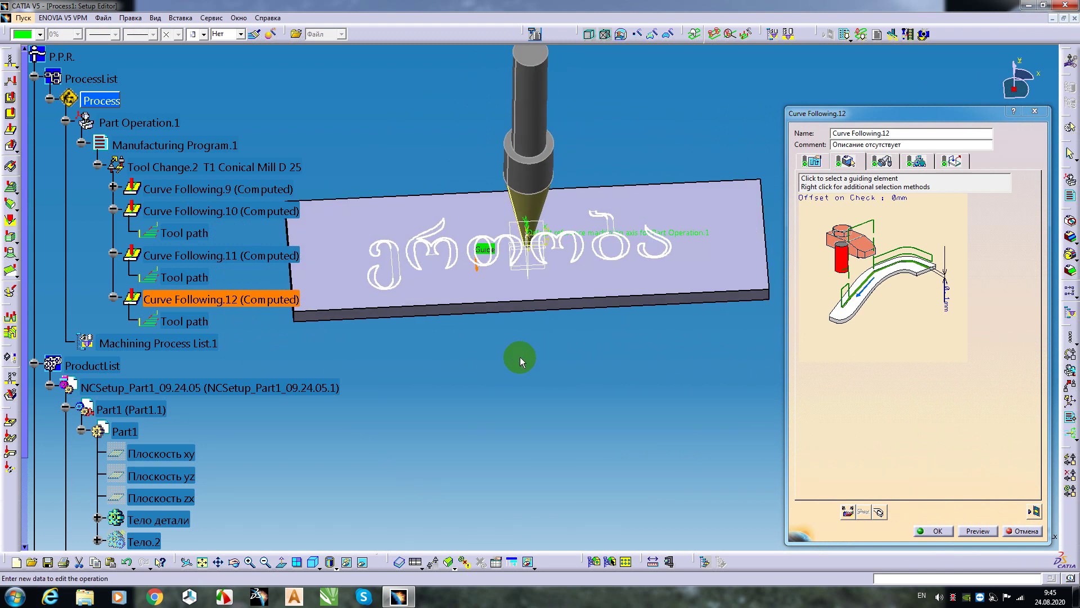
click(932, 531)
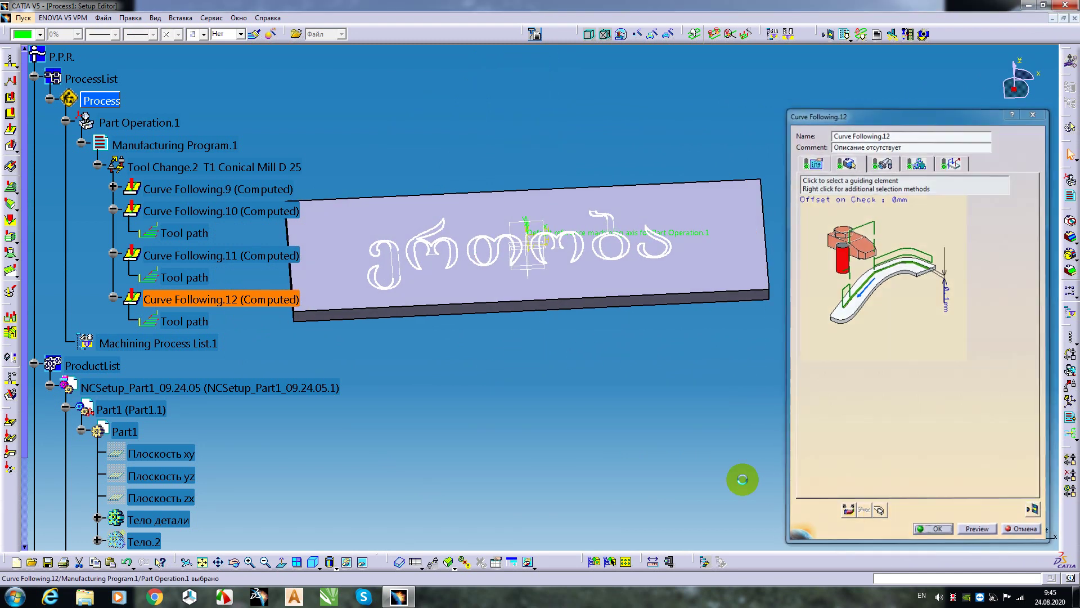